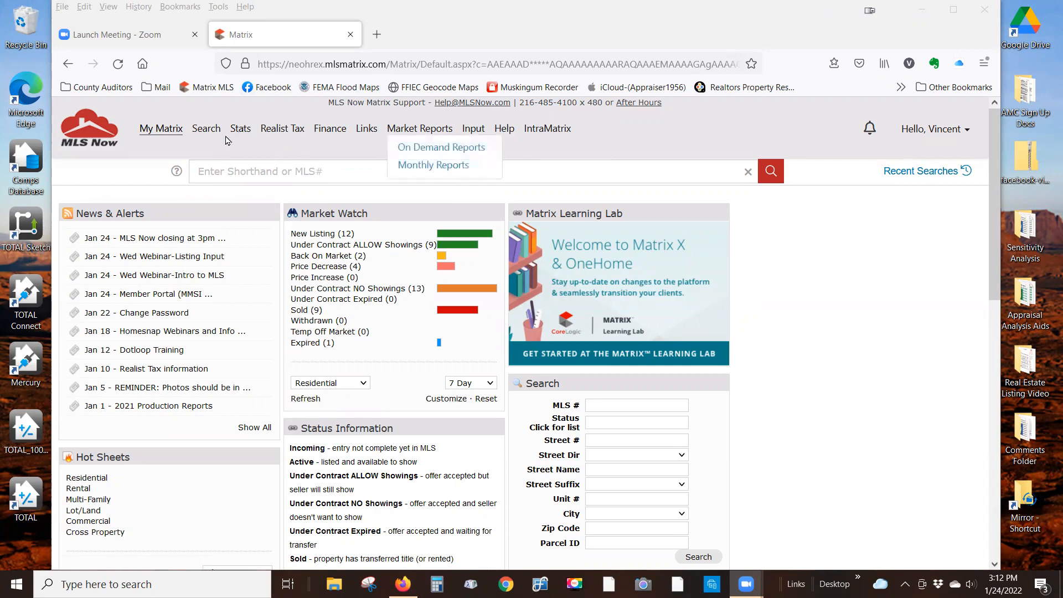
# - Open a Residential search and uncheck C-Under Contract ALLOW Showings so only Active listings remain
pyautogui.moveTo(211, 133)
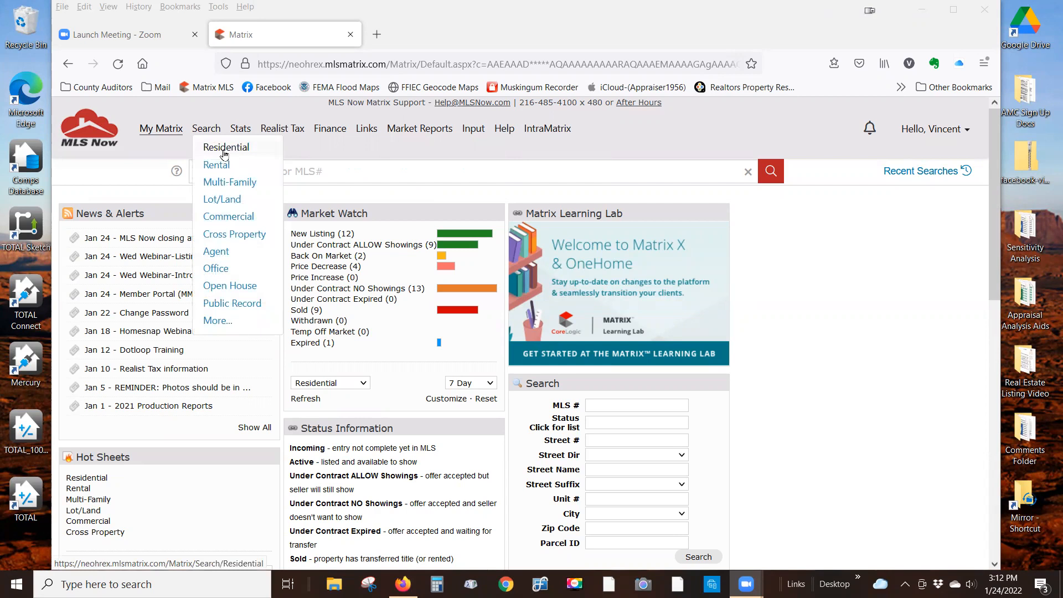
pyautogui.click(224, 151)
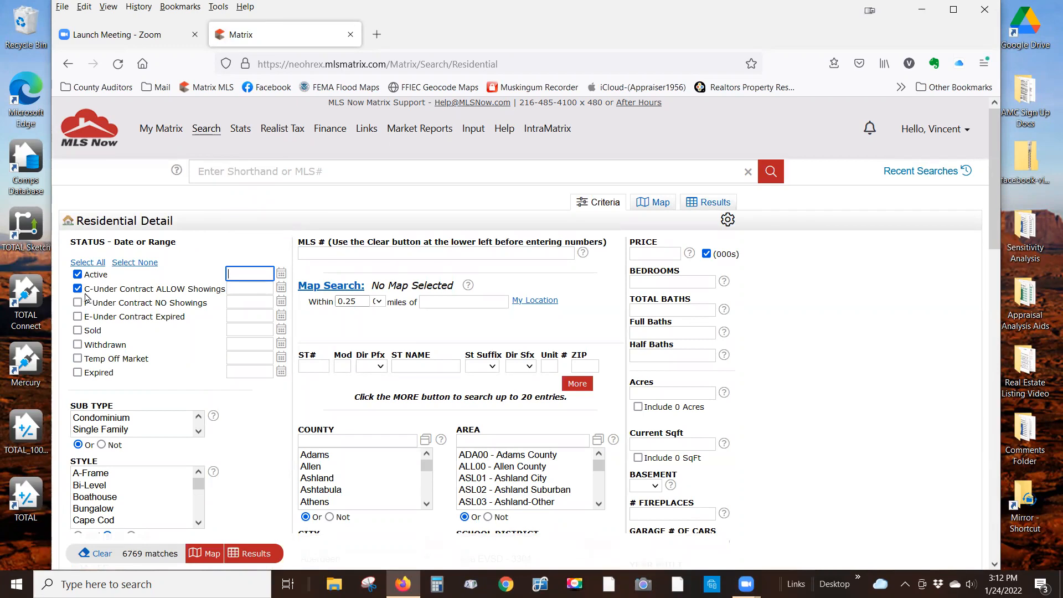
pyautogui.click(77, 288)
# - Set the County filter to Muskingum, narrowing the search to 60 matches
pyautogui.moveTo(241, 277)
pyautogui.click(404, 442)
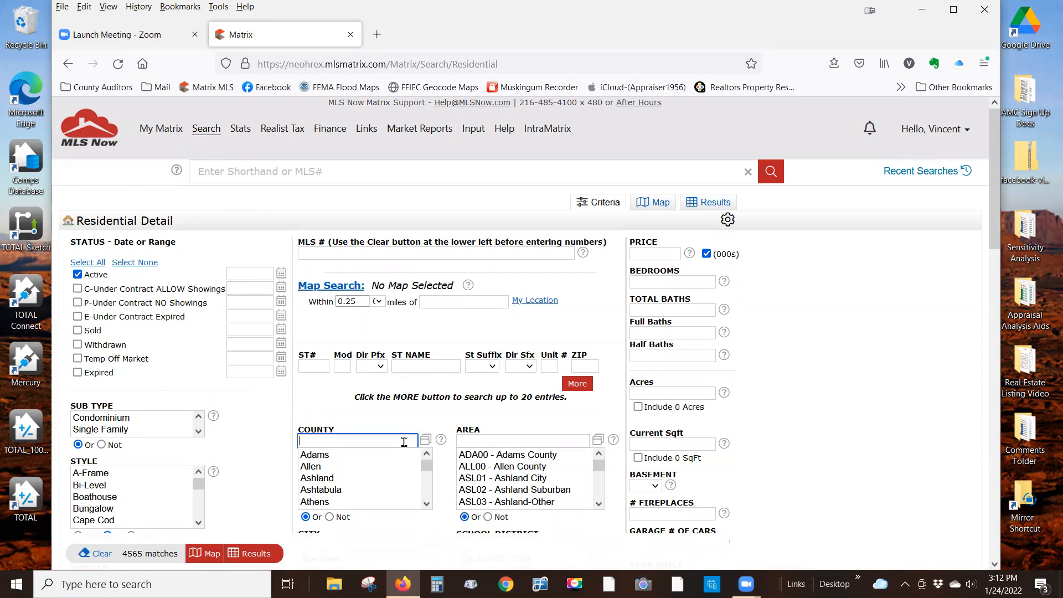
pyautogui.write('muskingum')
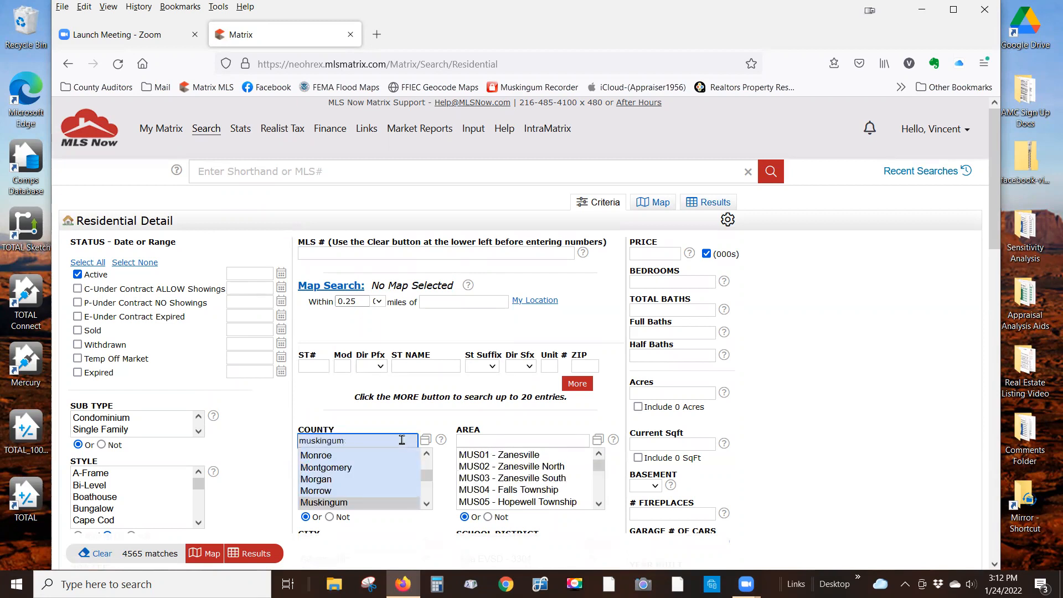
pyautogui.click(381, 504)
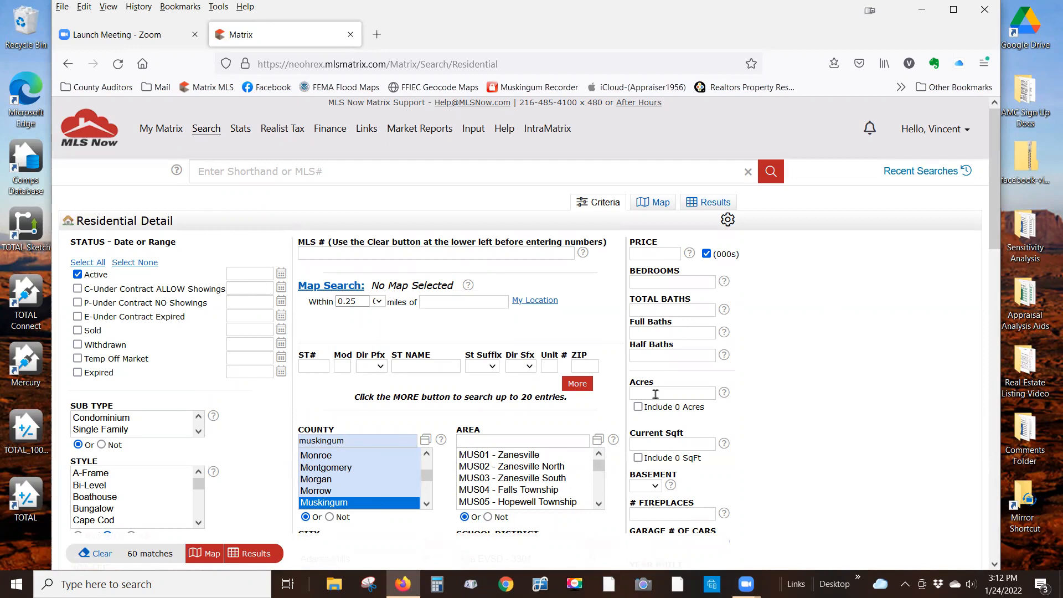
pyautogui.scroll(-2, 839, 301)
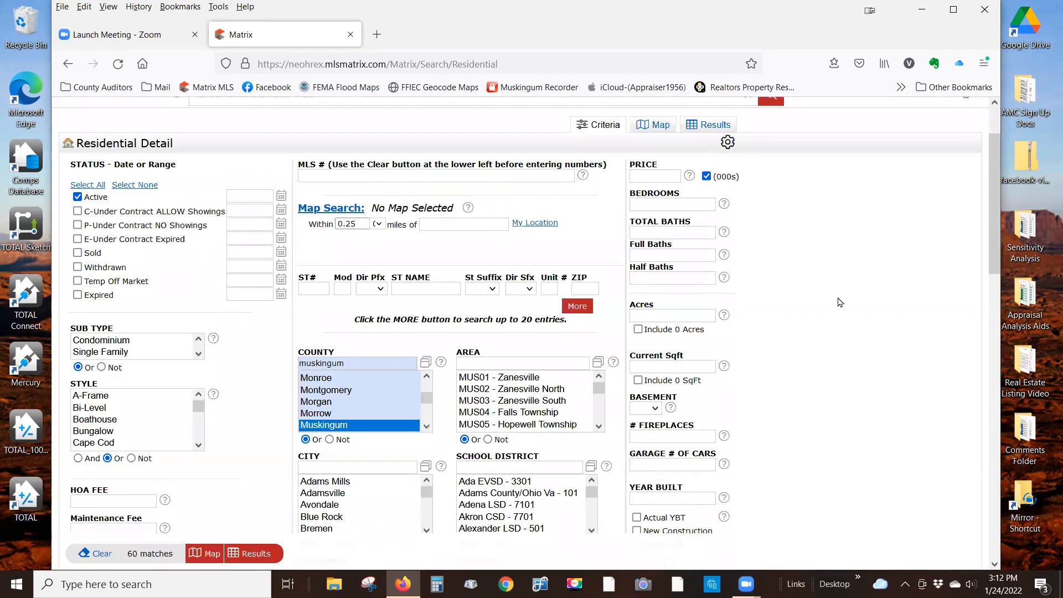
pyautogui.scroll(-2, 839, 301)
pyautogui.scroll(3, 839, 302)
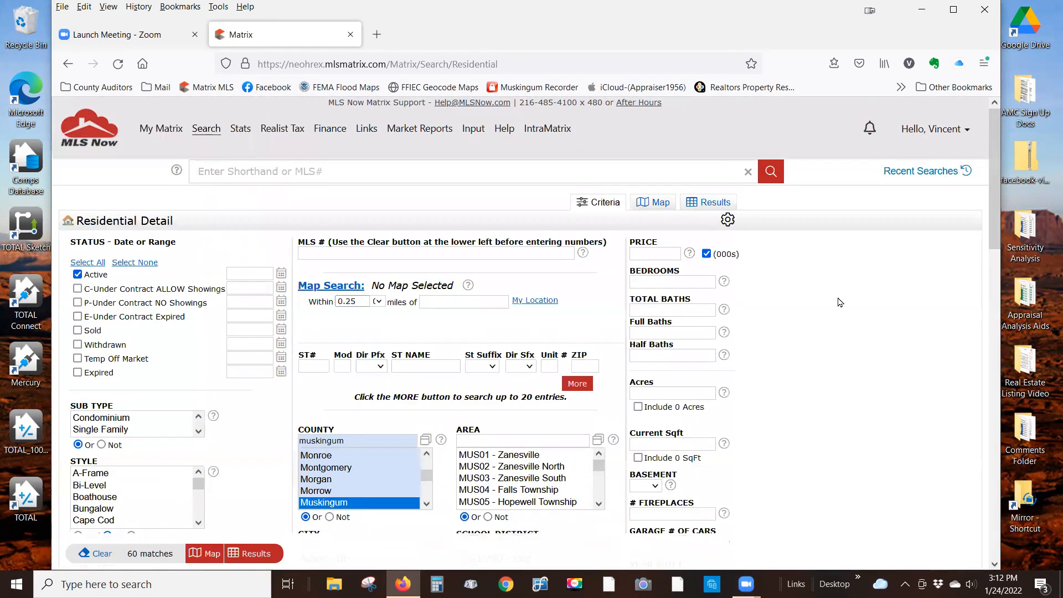
pyautogui.scroll(-2, 837, 302)
pyautogui.scroll(-2, 158, 551)
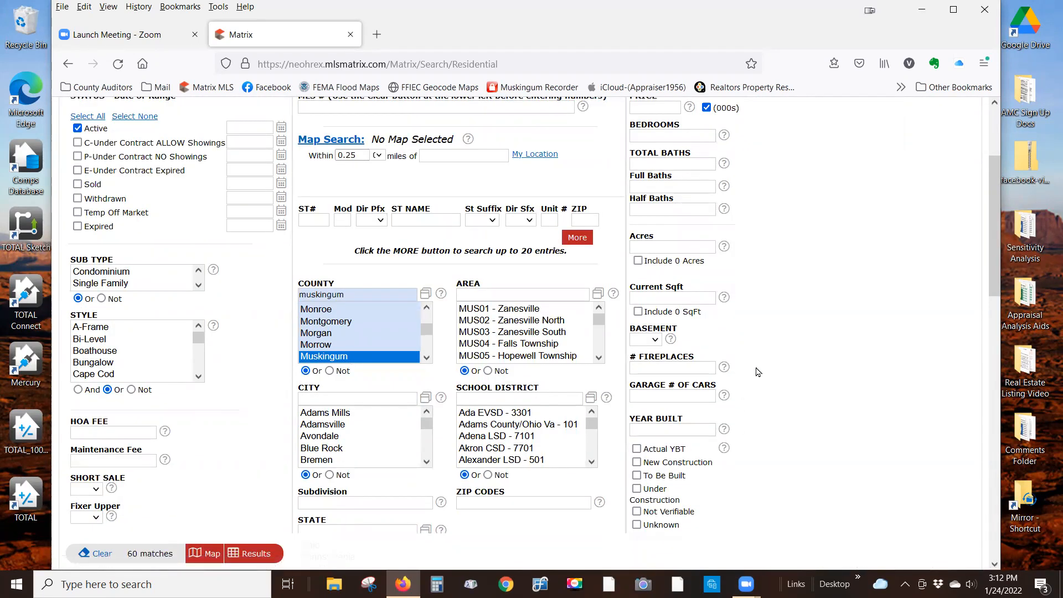
# - List the 60 Muskingum results and open their Stats > Charts page
pyautogui.click(254, 554)
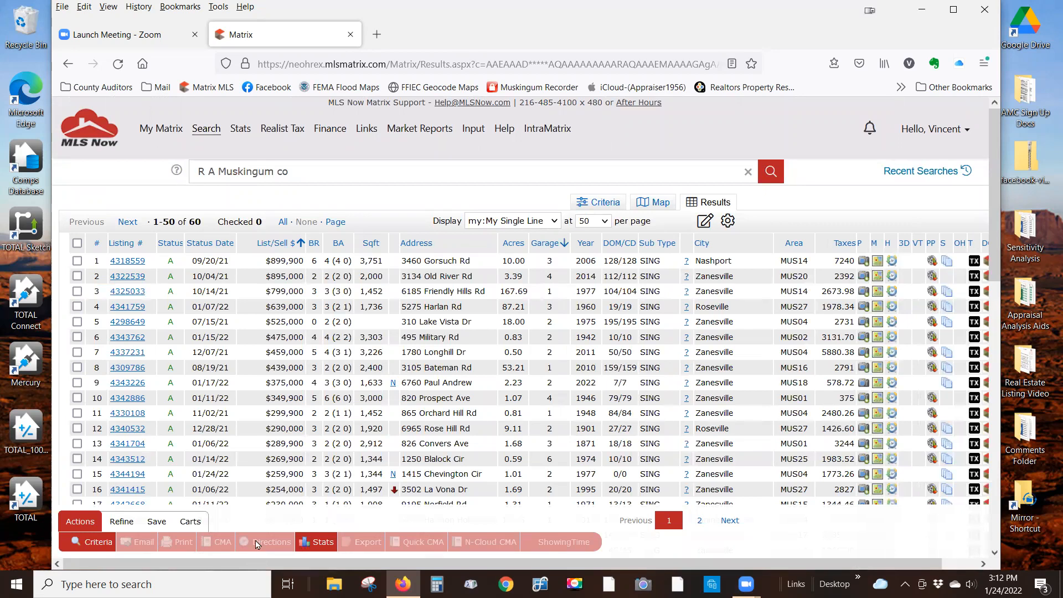
pyautogui.scroll(-2, 396, 386)
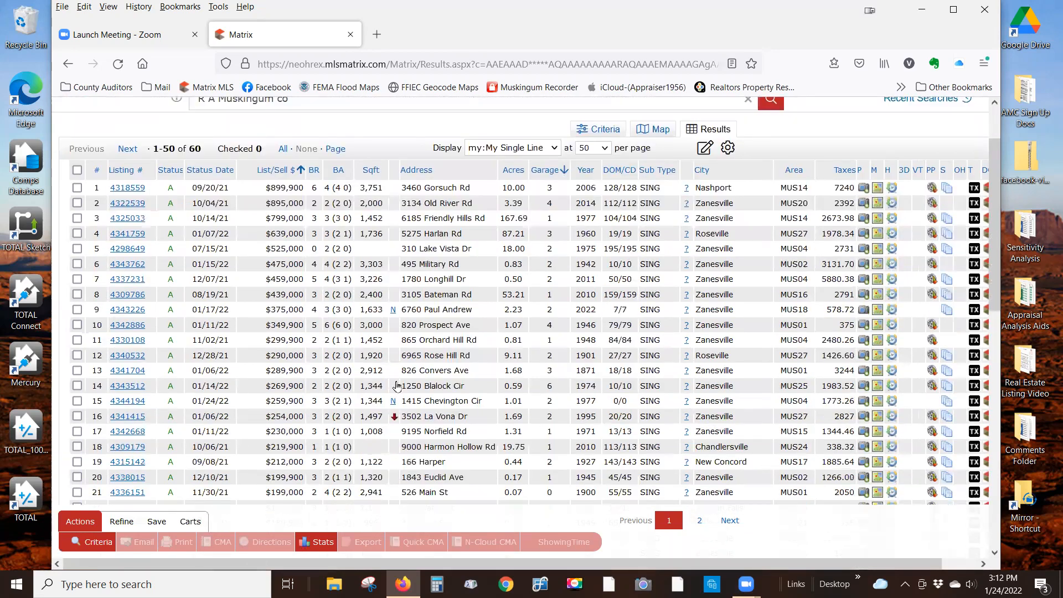
pyautogui.scroll(-2, 396, 386)
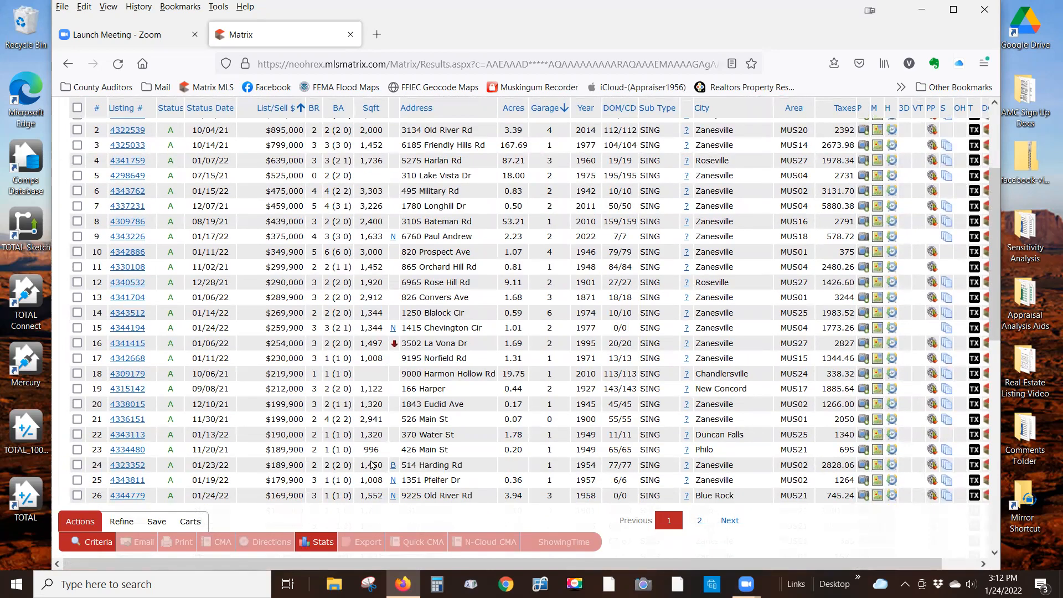
pyautogui.click(327, 544)
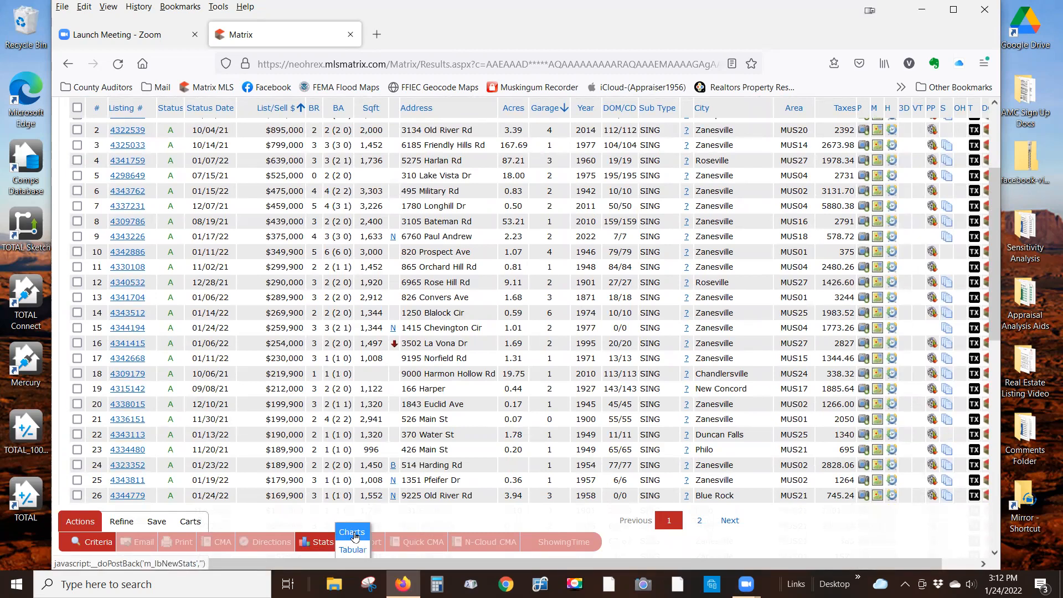
pyautogui.click(353, 533)
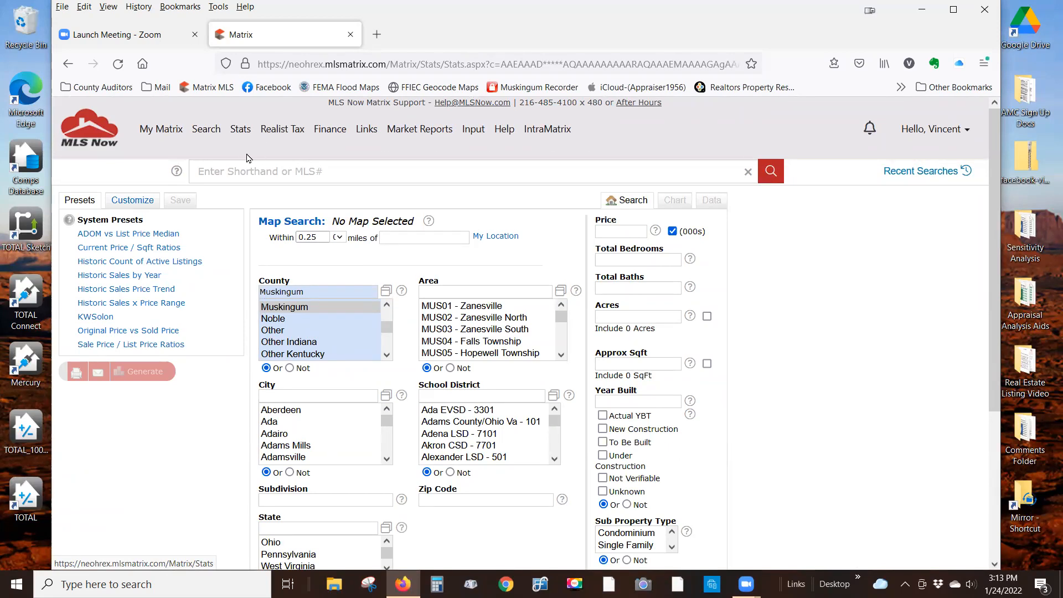
# - Generate a custom chart of Active Listings (Number of) for Past 12 Months, grouped by Month
pyautogui.click(142, 204)
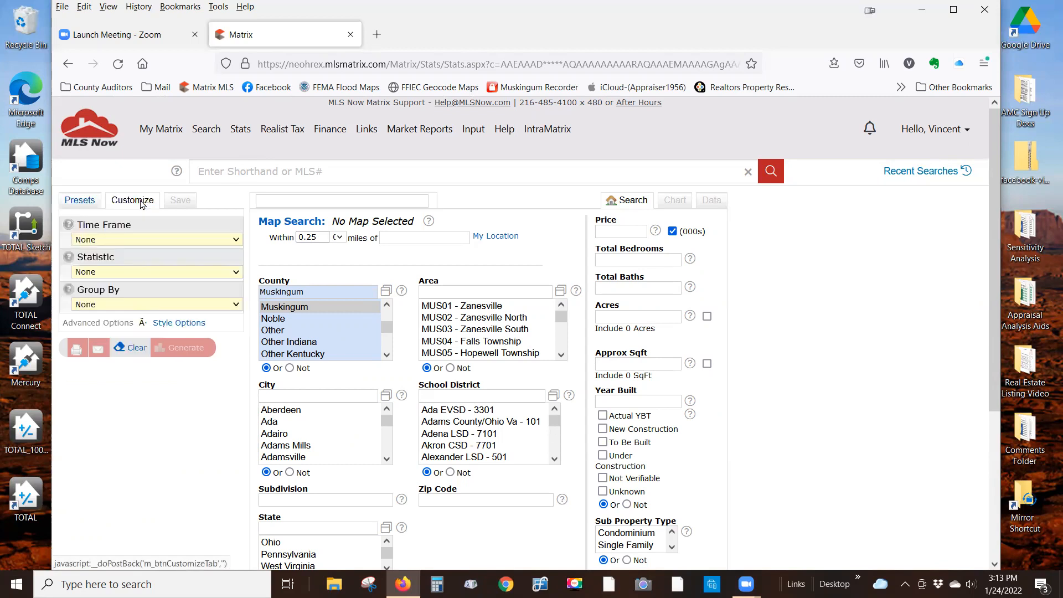
pyautogui.click(237, 241)
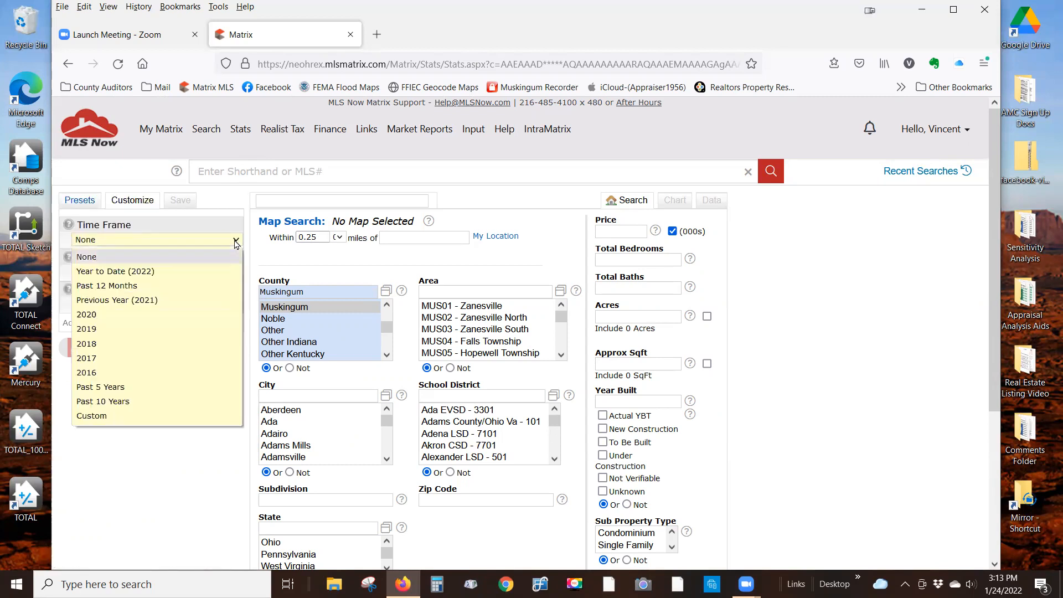
pyautogui.click(136, 288)
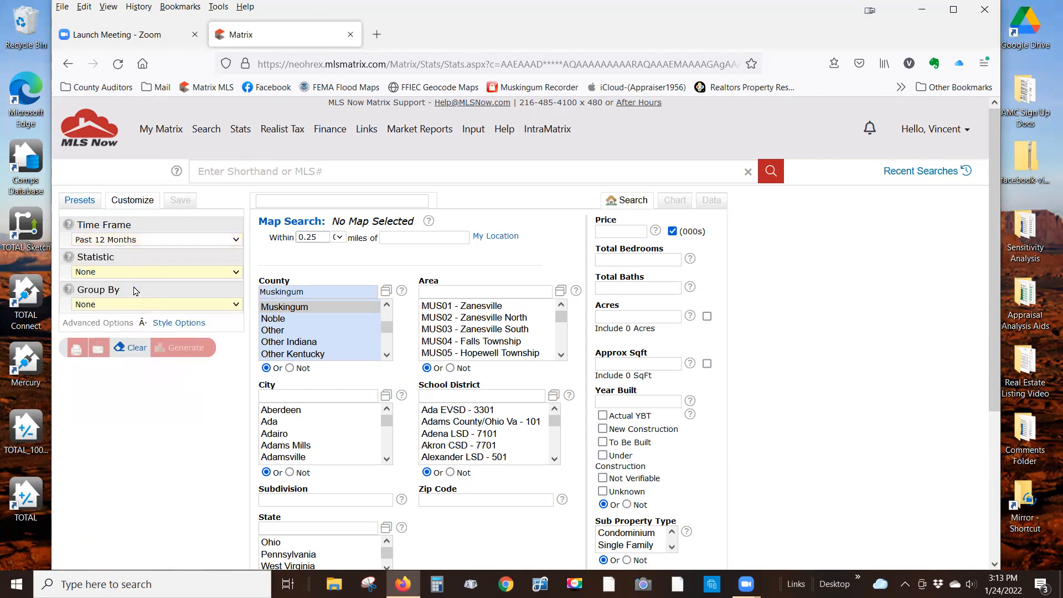
pyautogui.click(236, 273)
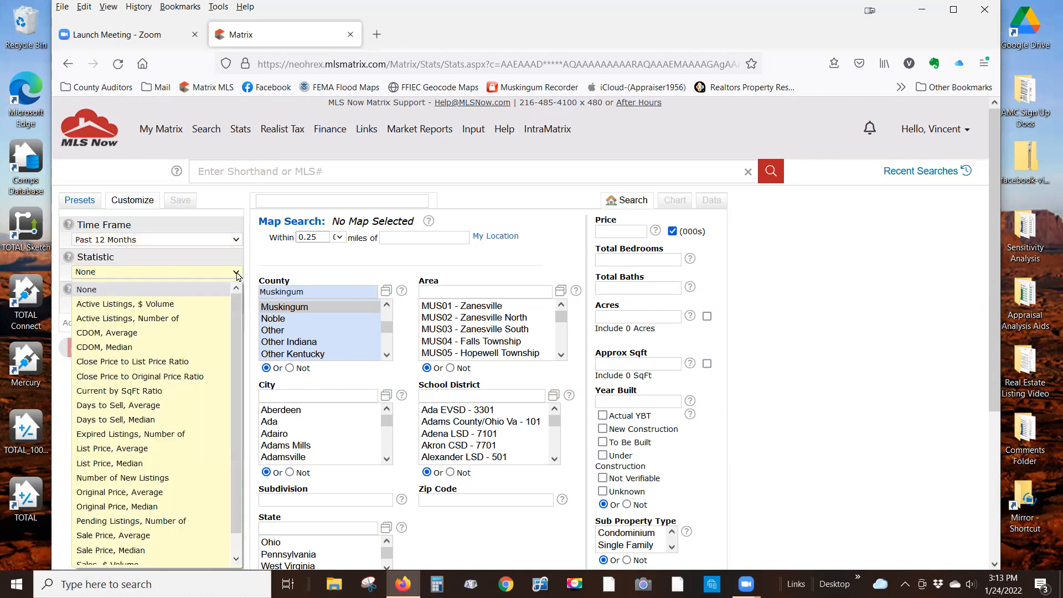
pyautogui.click(161, 322)
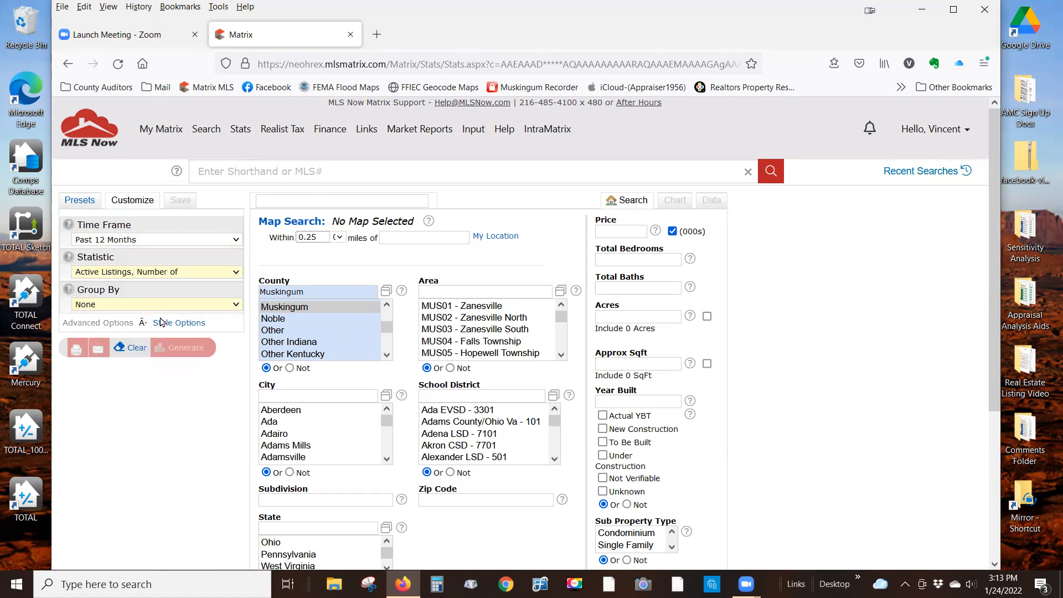
pyautogui.click(236, 306)
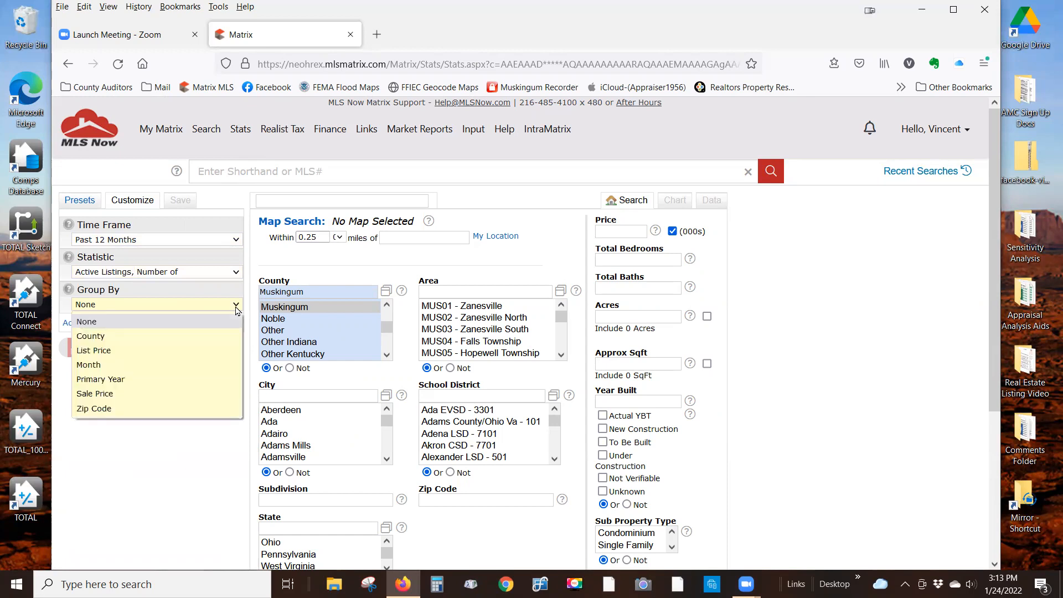
pyautogui.click(116, 366)
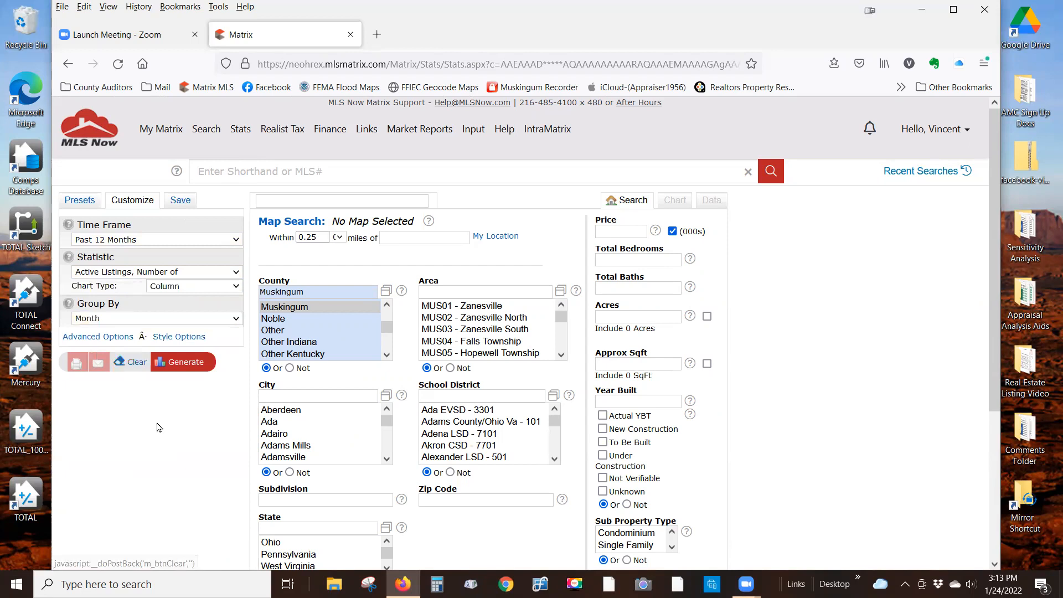
pyautogui.click(186, 363)
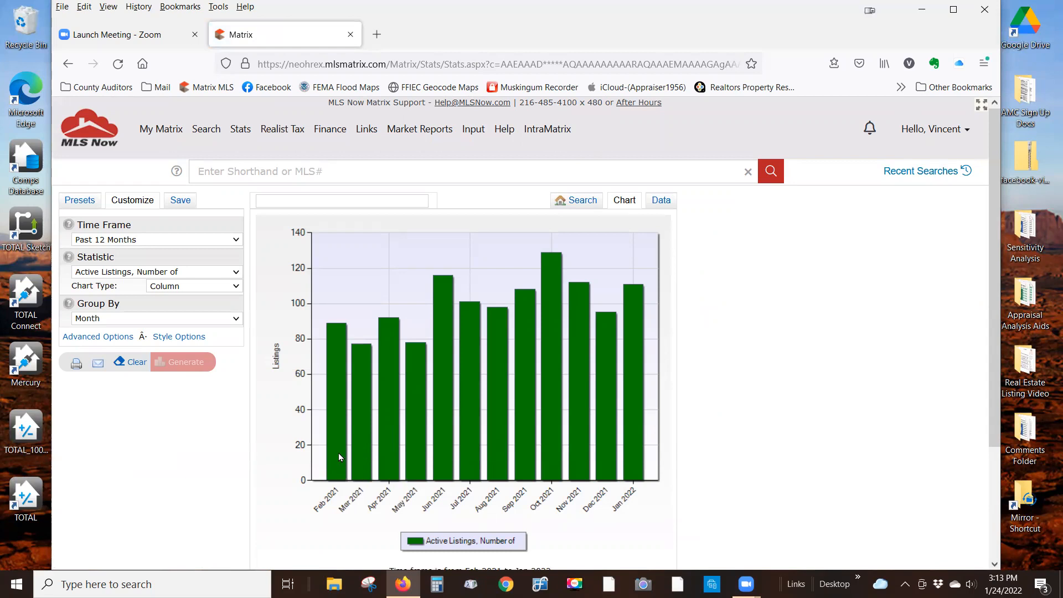
# - Expand Advanced Options and open the Secondary Statistic list
pyautogui.moveTo(339, 455)
pyautogui.click(105, 341)
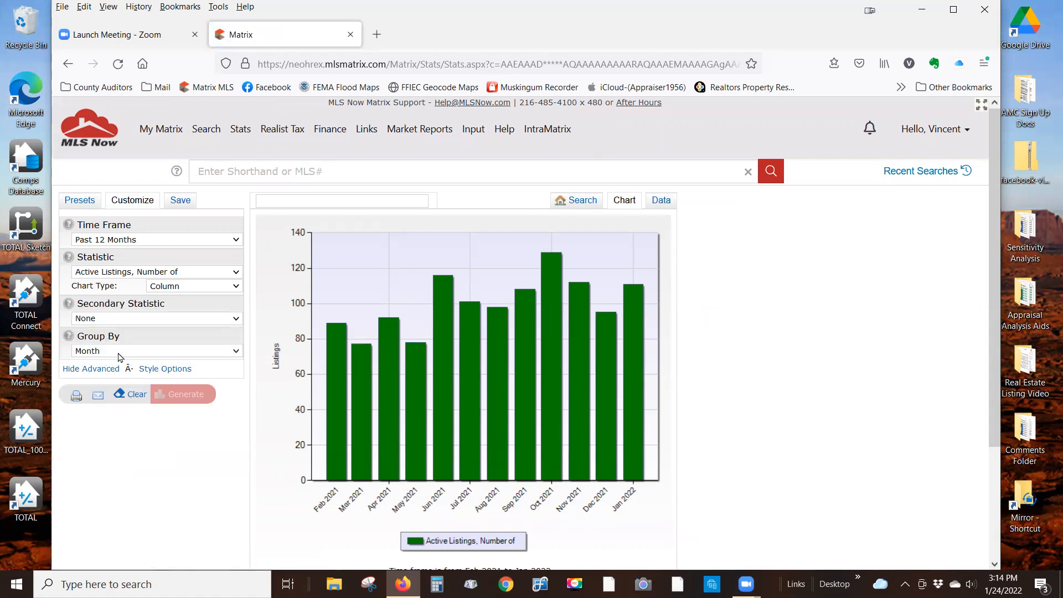
pyautogui.click(236, 320)
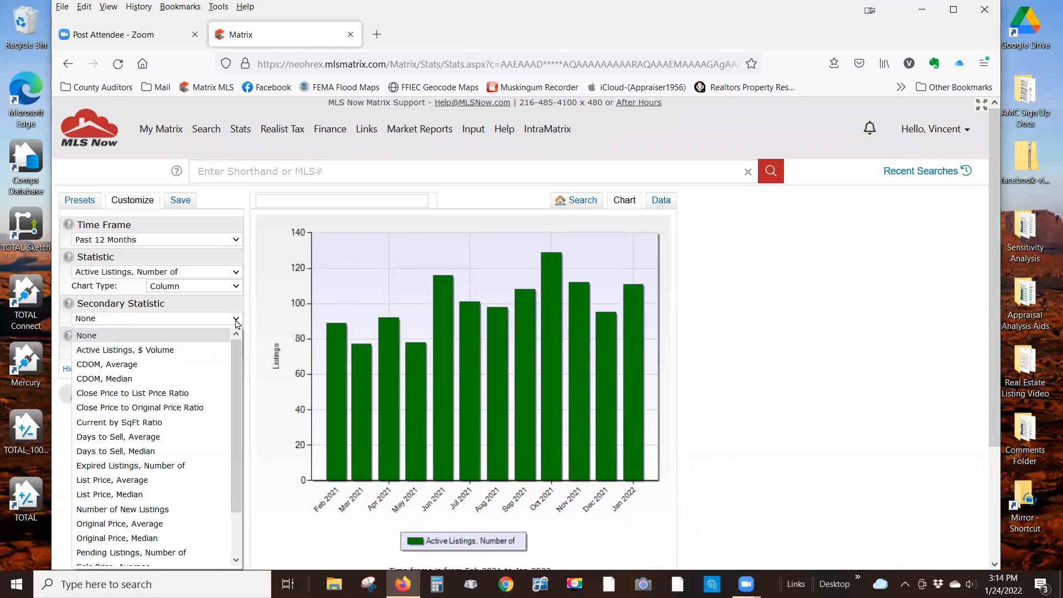
# - Add Expired Listings (Number of) as a Smooth Line secondary statistic and regenerate the chart
pyautogui.click(165, 469)
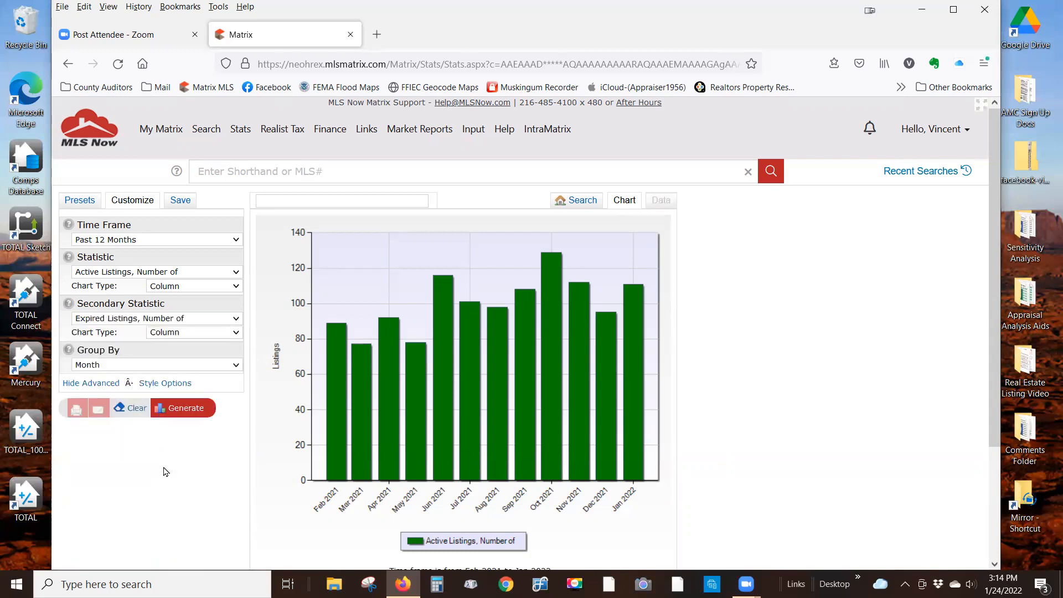
pyautogui.click(237, 334)
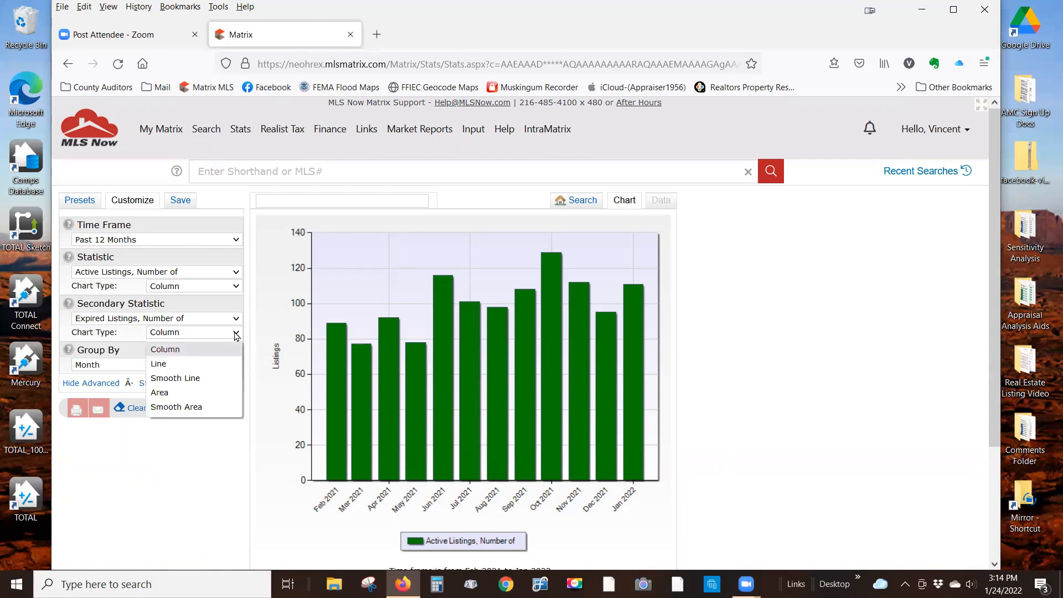
pyautogui.click(203, 379)
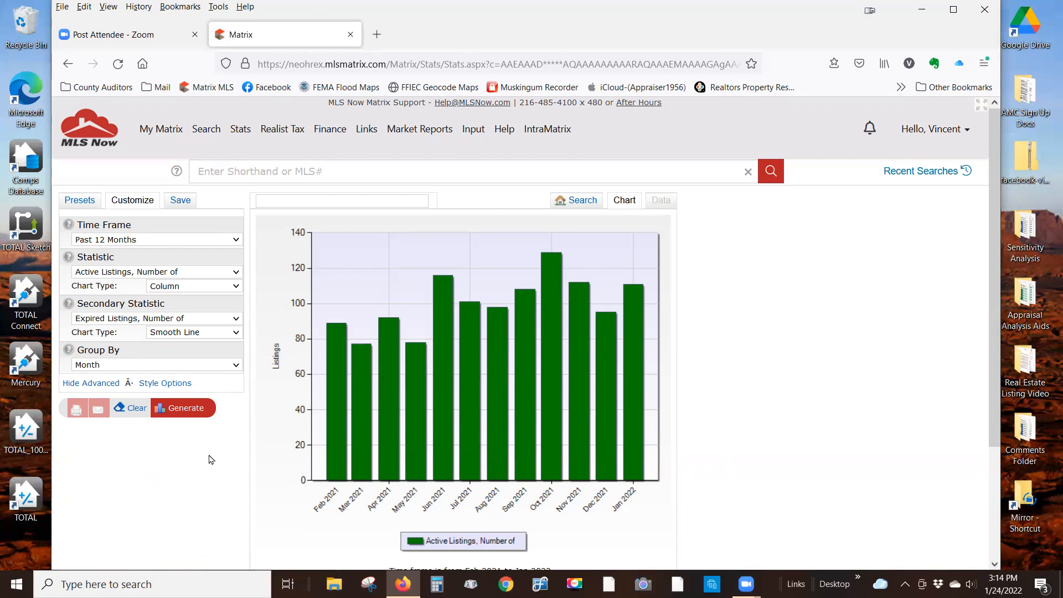
pyautogui.click(192, 412)
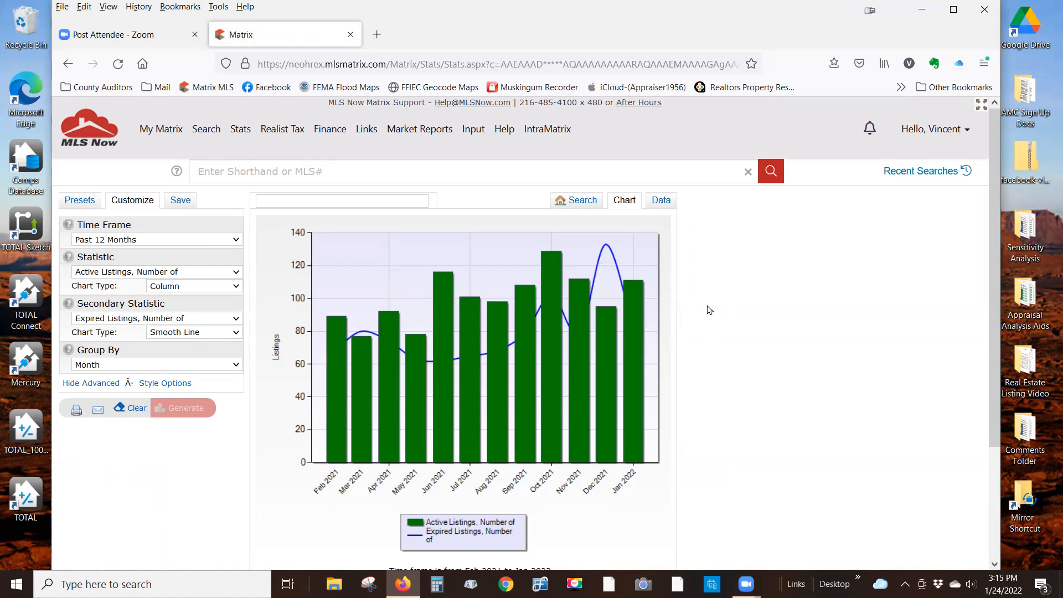
# - Reopen the Residential Detail form and switch status from Active to Sold within 0-365 days
pyautogui.click(213, 130)
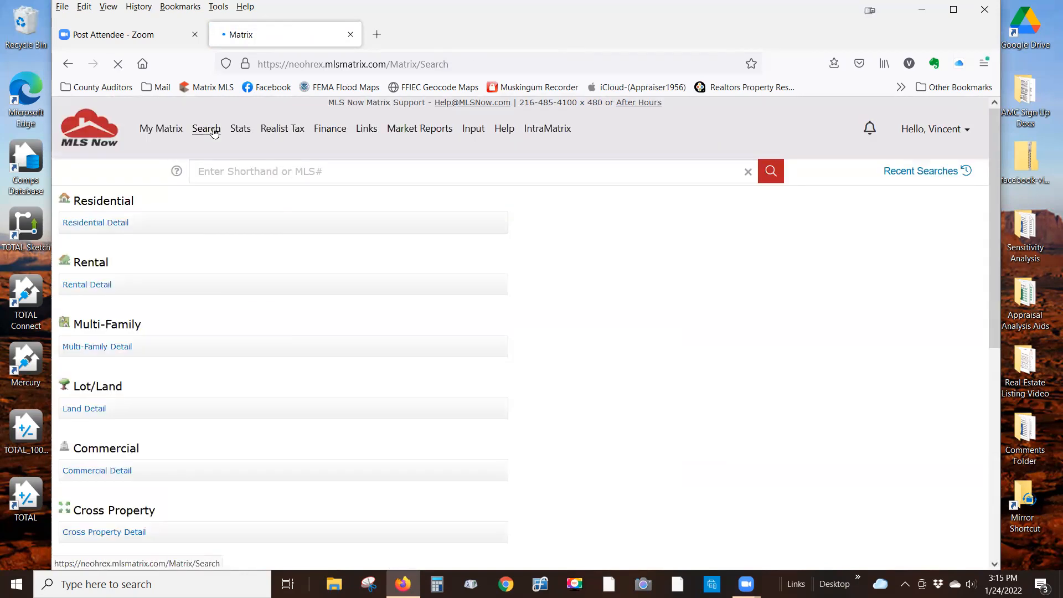
pyautogui.click(117, 228)
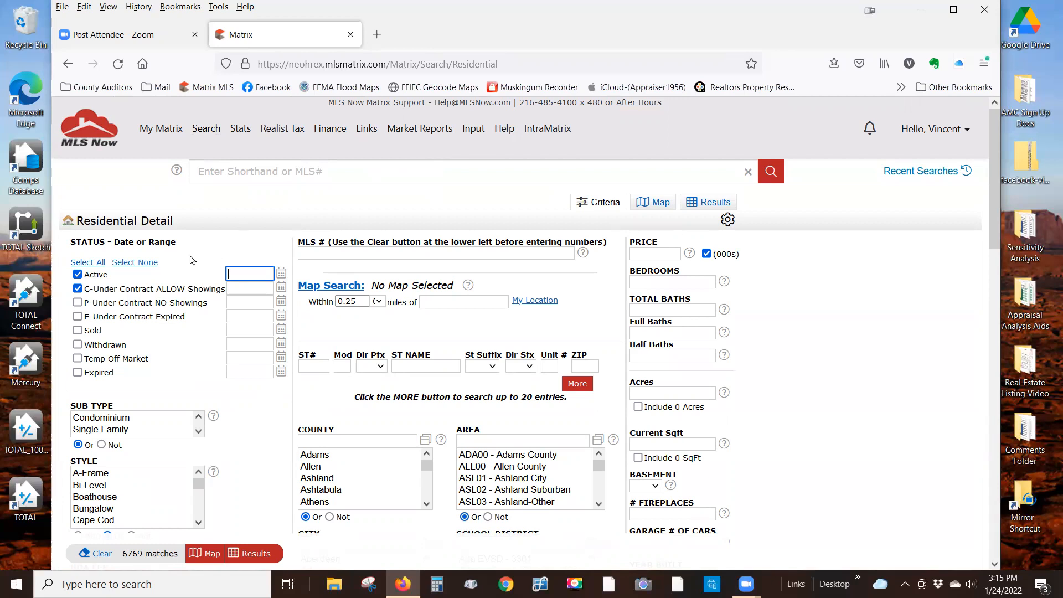
pyautogui.click(78, 288)
pyautogui.click(78, 277)
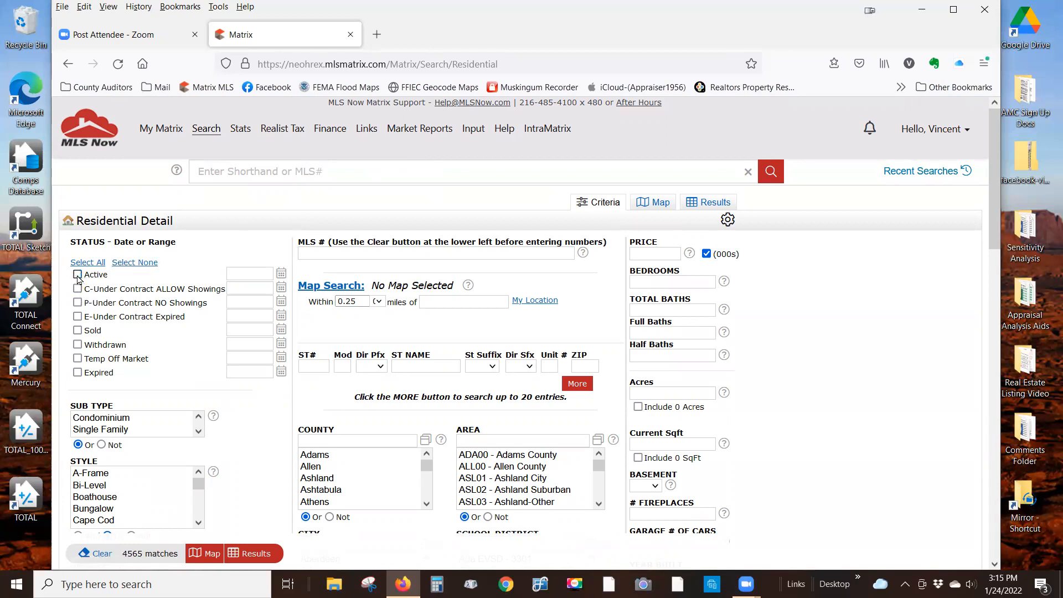
pyautogui.click(78, 330)
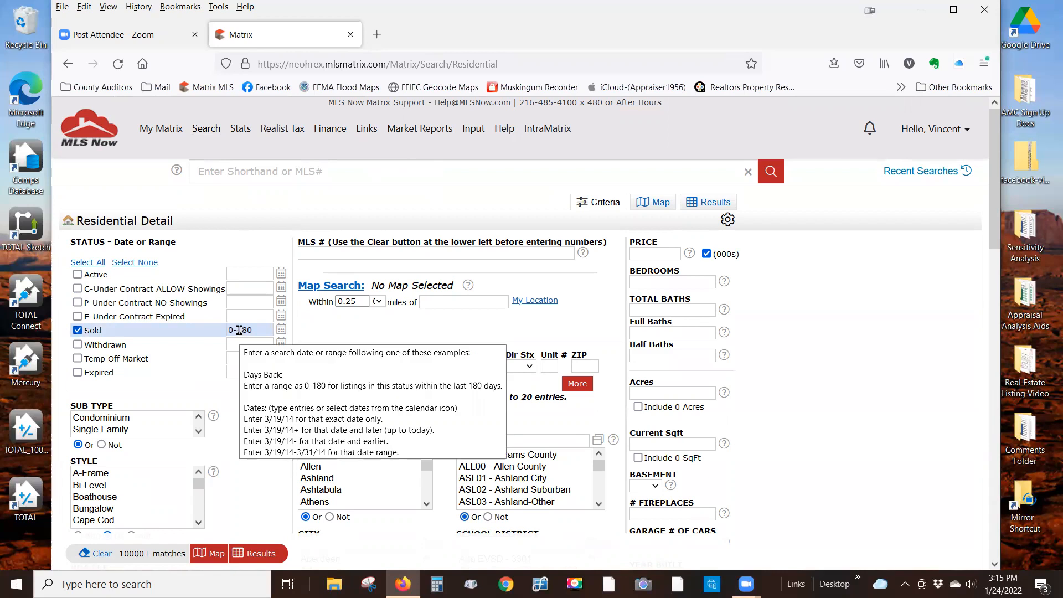
pyautogui.moveTo(240, 330); pyautogui.dragTo(264, 329)
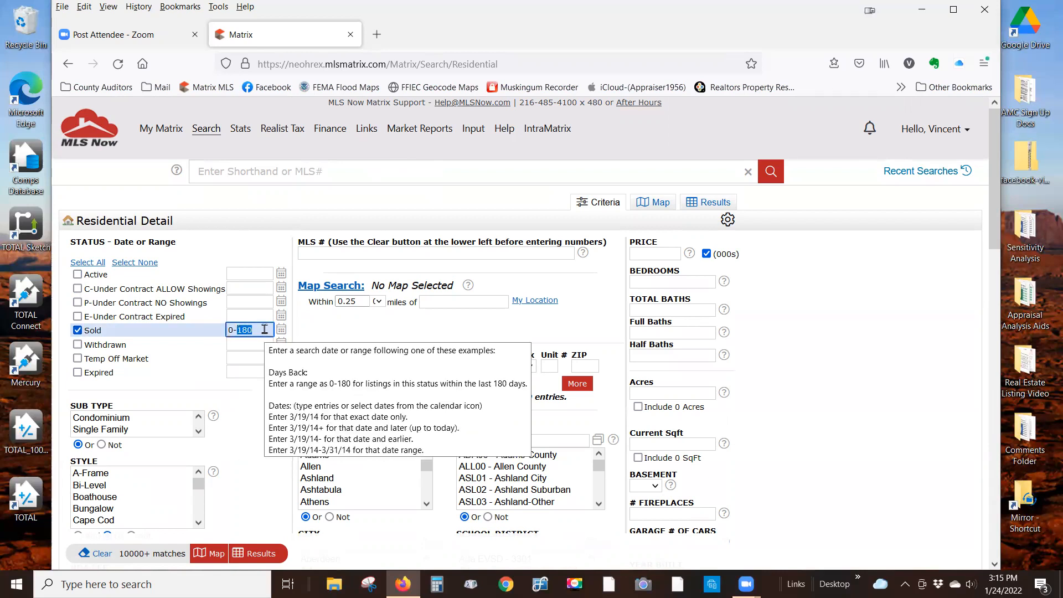
pyautogui.write('365')
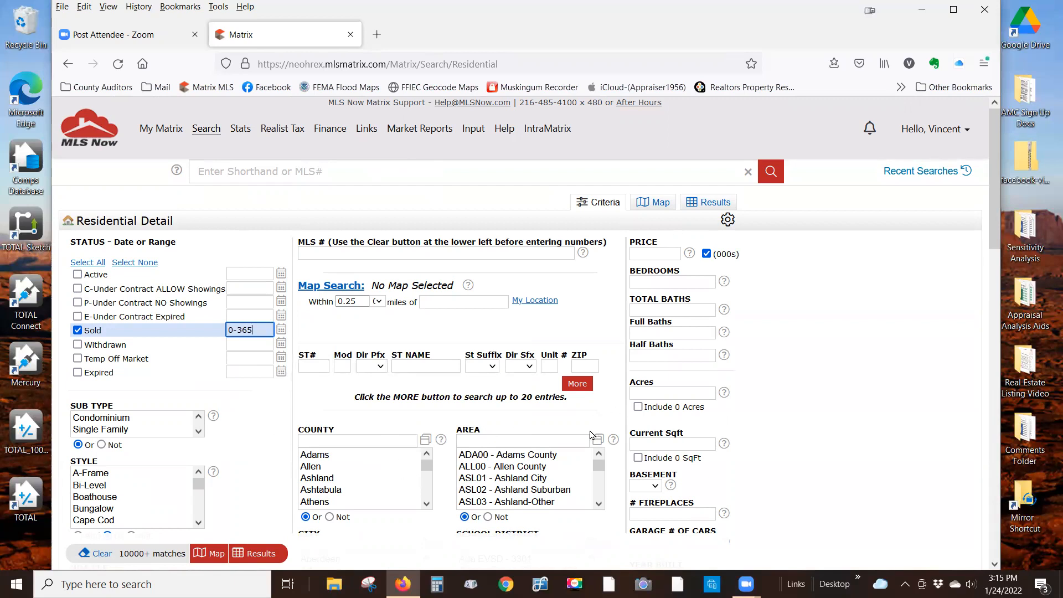
pyautogui.scroll(-2, 597, 434)
# - Filter to Tri-Valley LSD - 6004 and Single Family, then show the 146 results
pyautogui.click(554, 398)
pyautogui.write('tri')
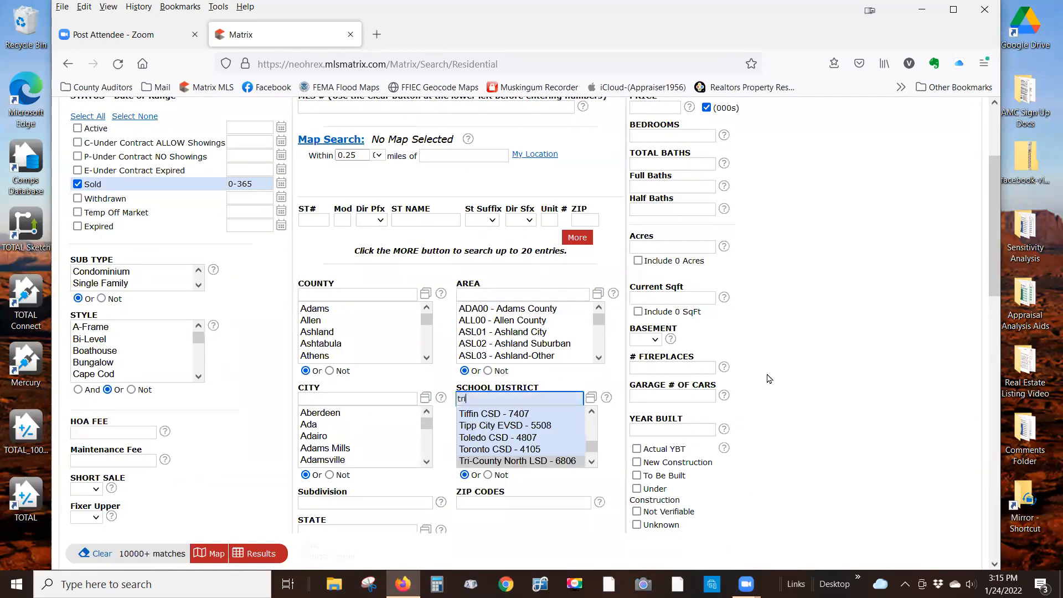
pyautogui.click(591, 462)
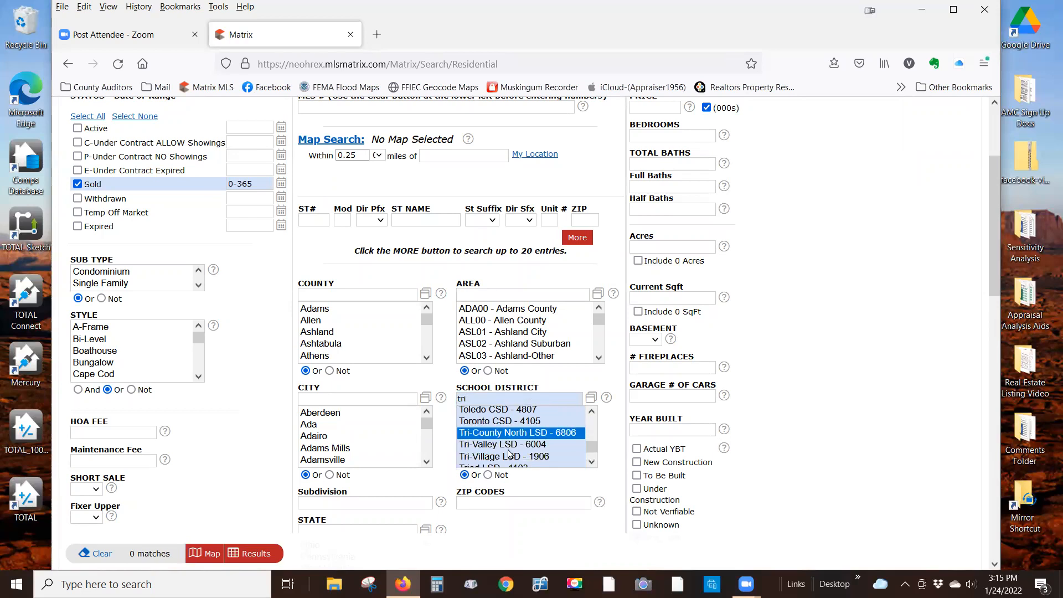
pyautogui.click(498, 448)
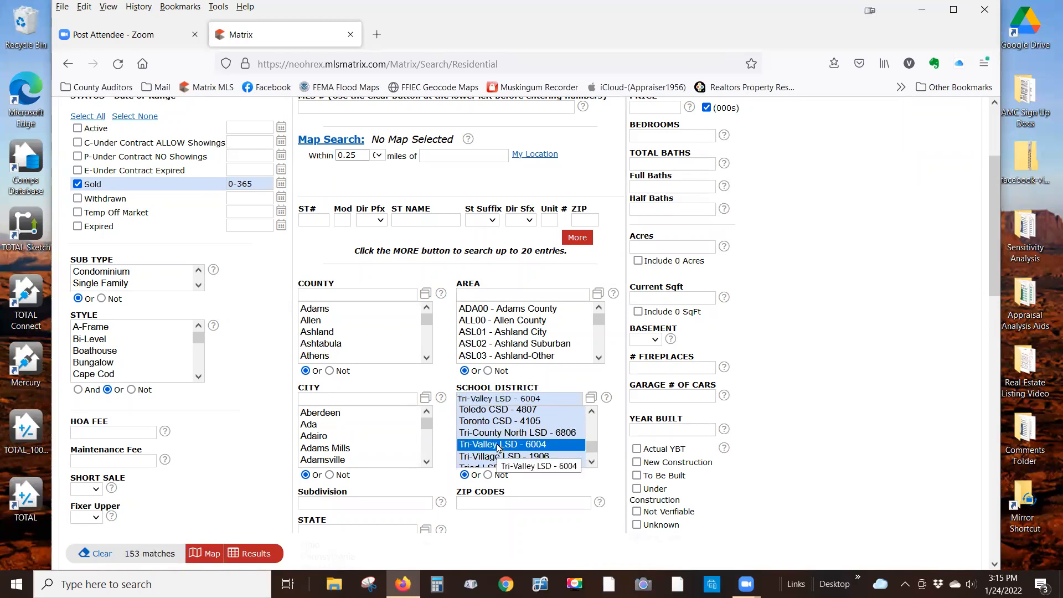
pyautogui.click(115, 284)
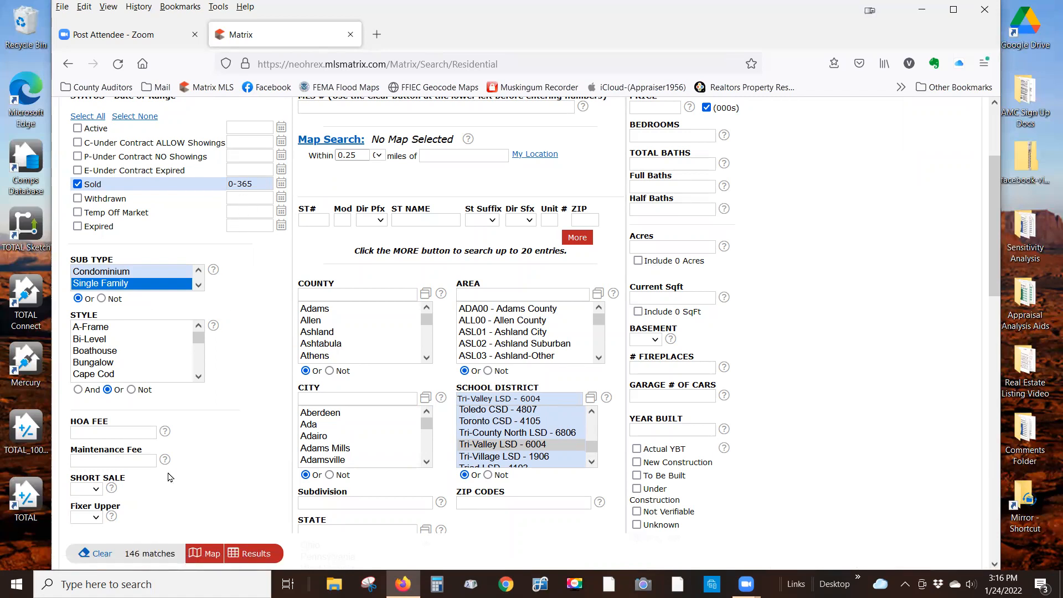
pyautogui.click(254, 556)
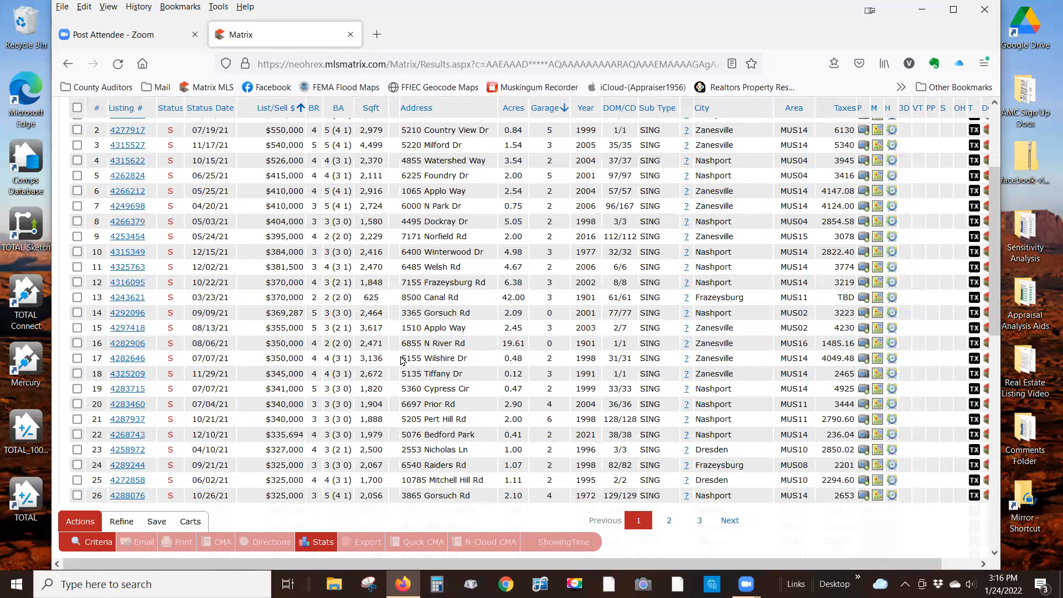
# - Open Stats > Charts for the Tri-Valley results on the Customize tab
pyautogui.click(320, 542)
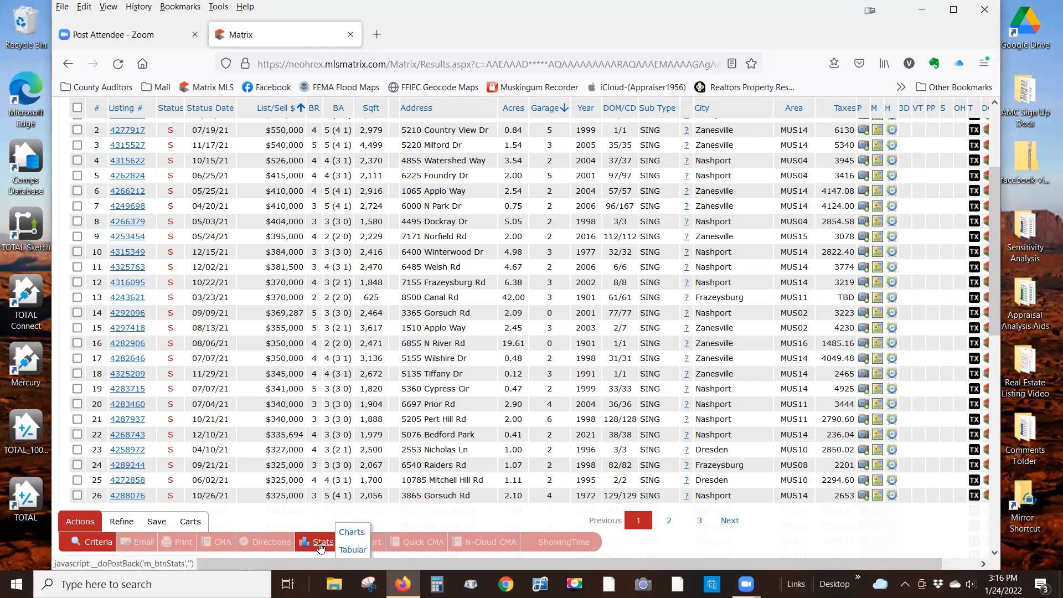
pyautogui.click(352, 536)
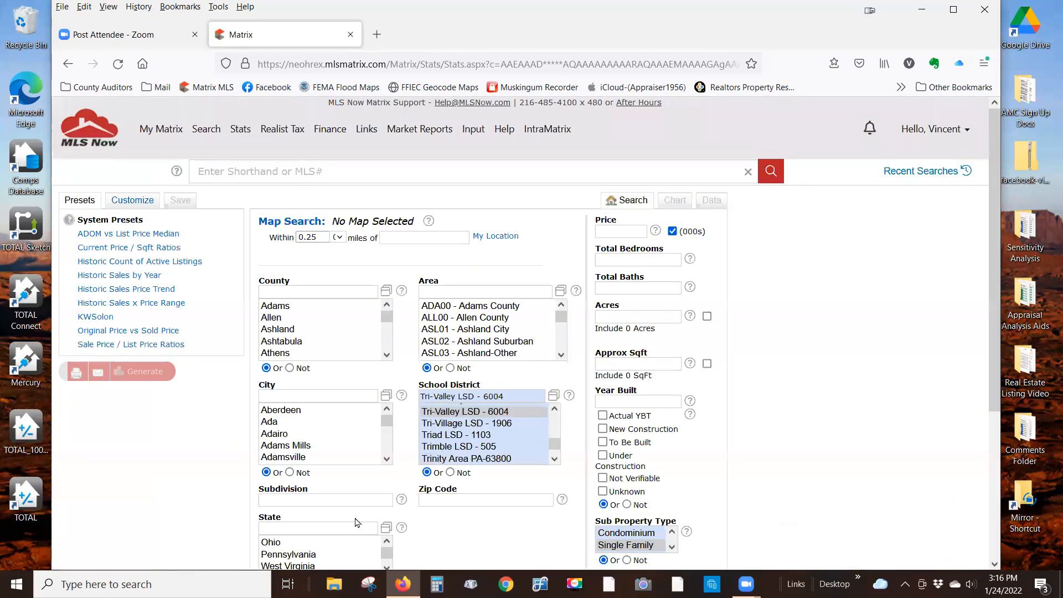
pyautogui.click(137, 206)
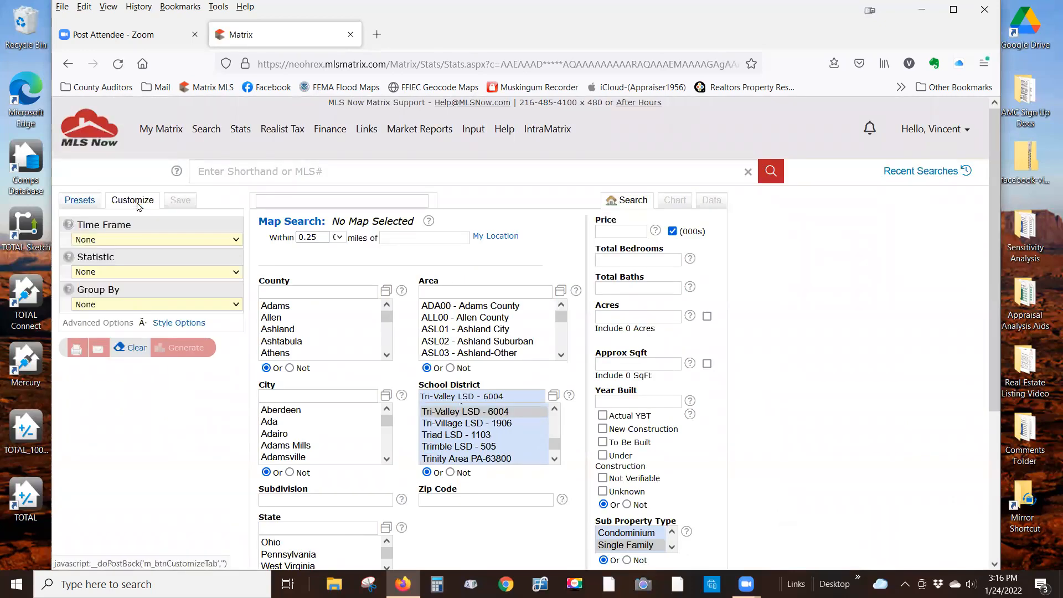
# - Generate a Median Sale Price chart for Past 12 Months, grouped by Month
pyautogui.click(236, 242)
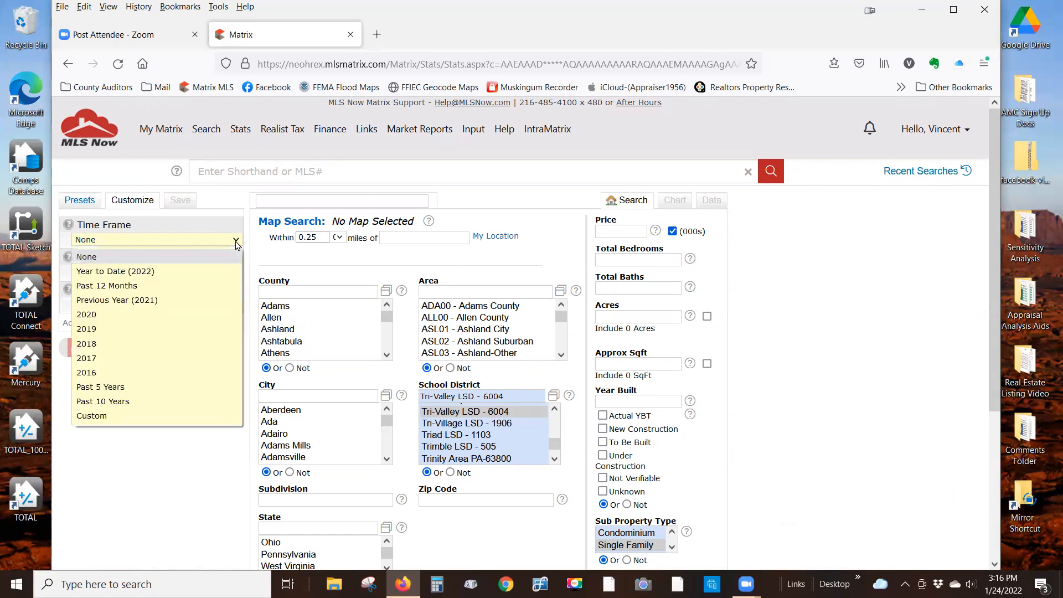
pyautogui.click(135, 285)
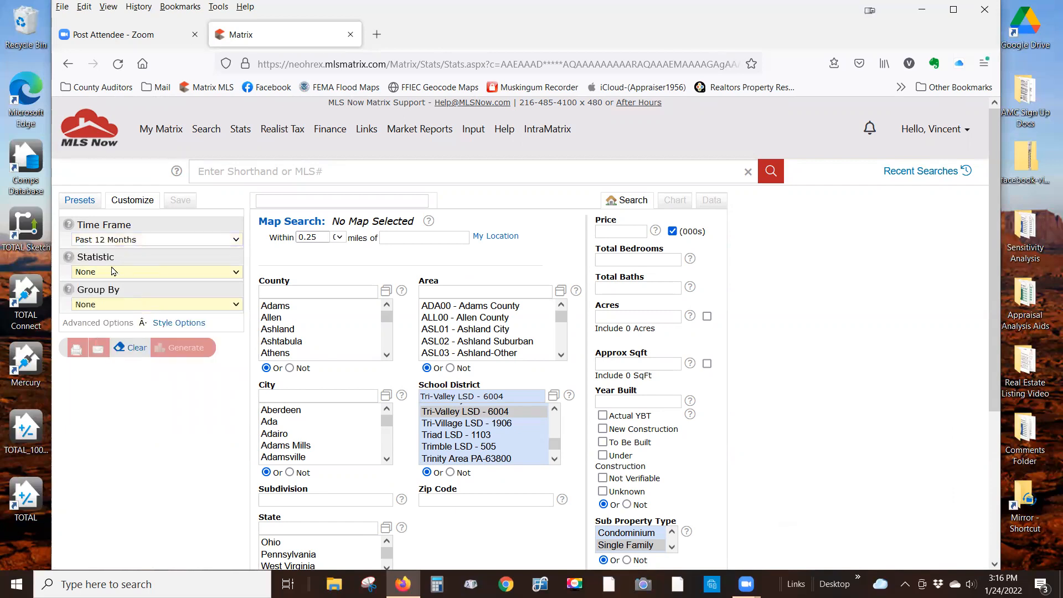
pyautogui.click(236, 272)
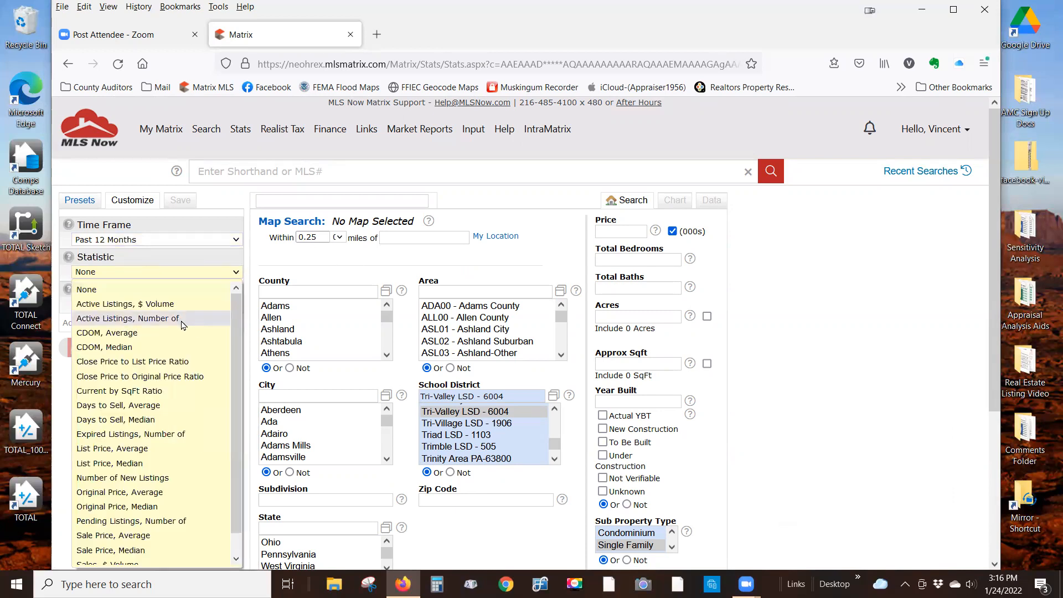
pyautogui.scroll(-1, 184, 336)
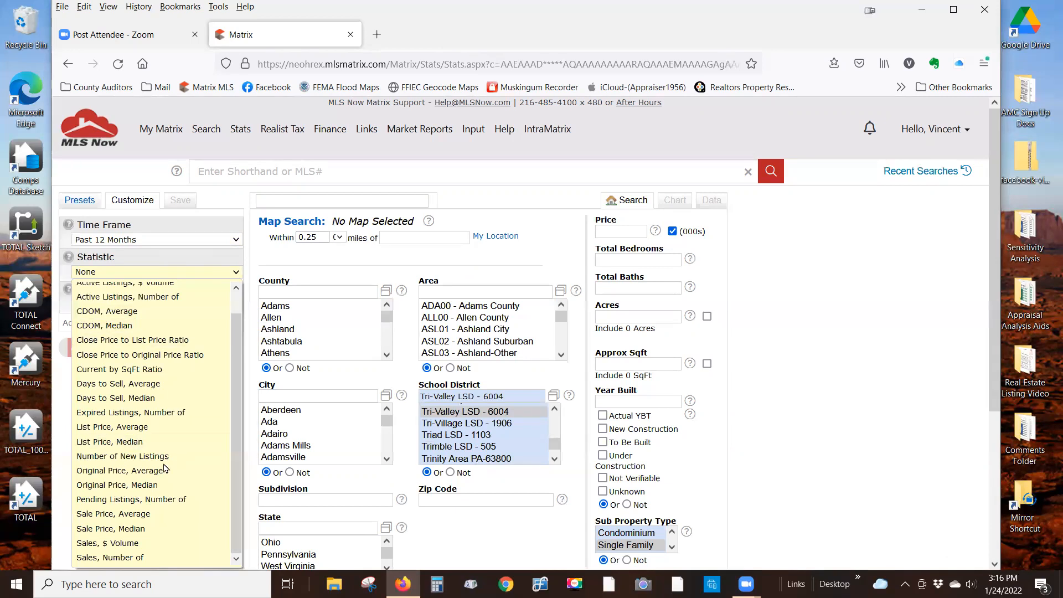
pyautogui.click(134, 529)
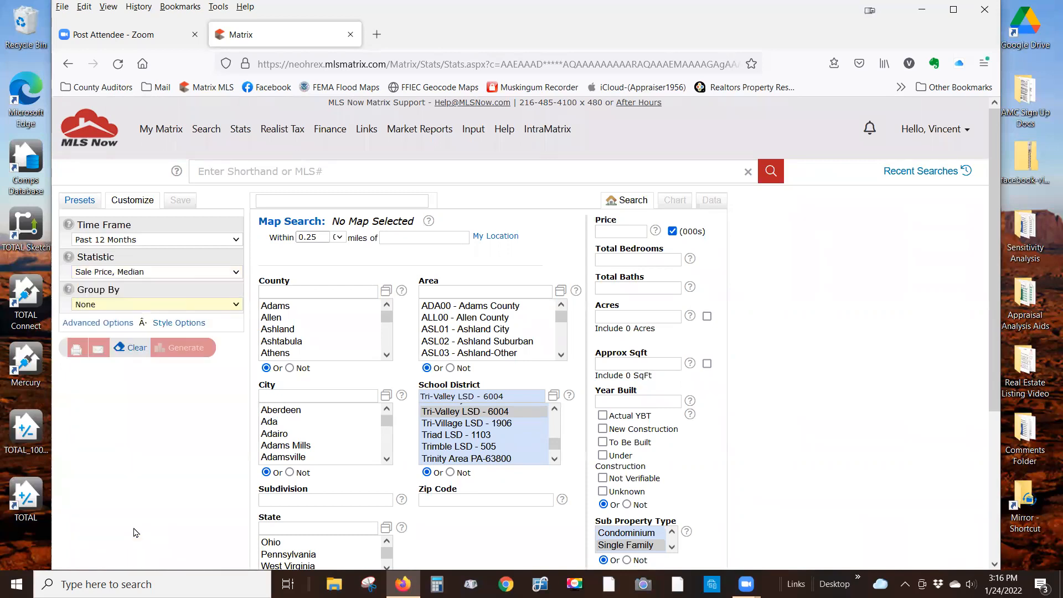
pyautogui.click(236, 307)
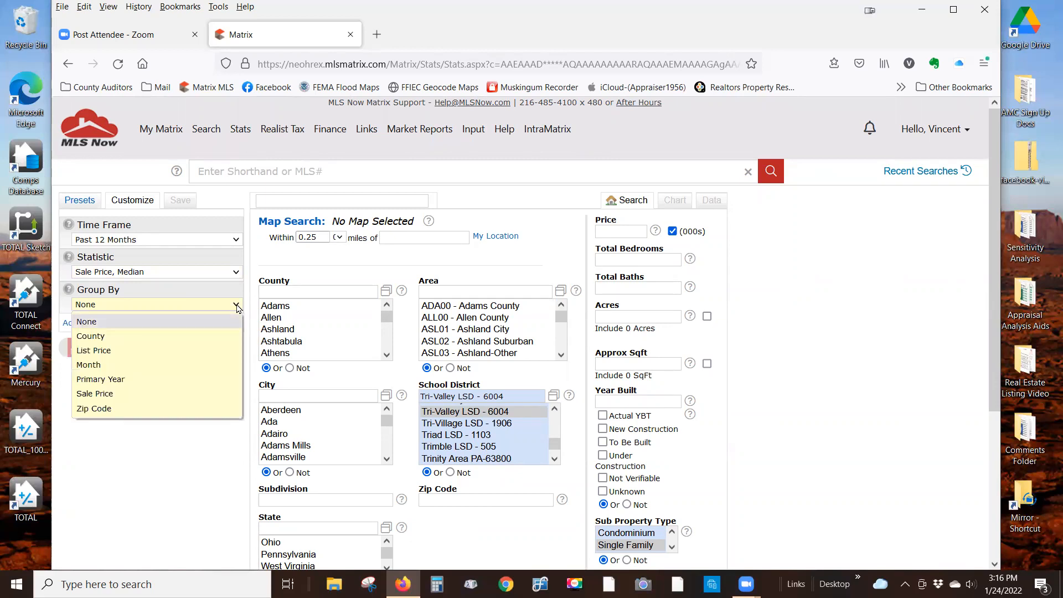
pyautogui.click(117, 366)
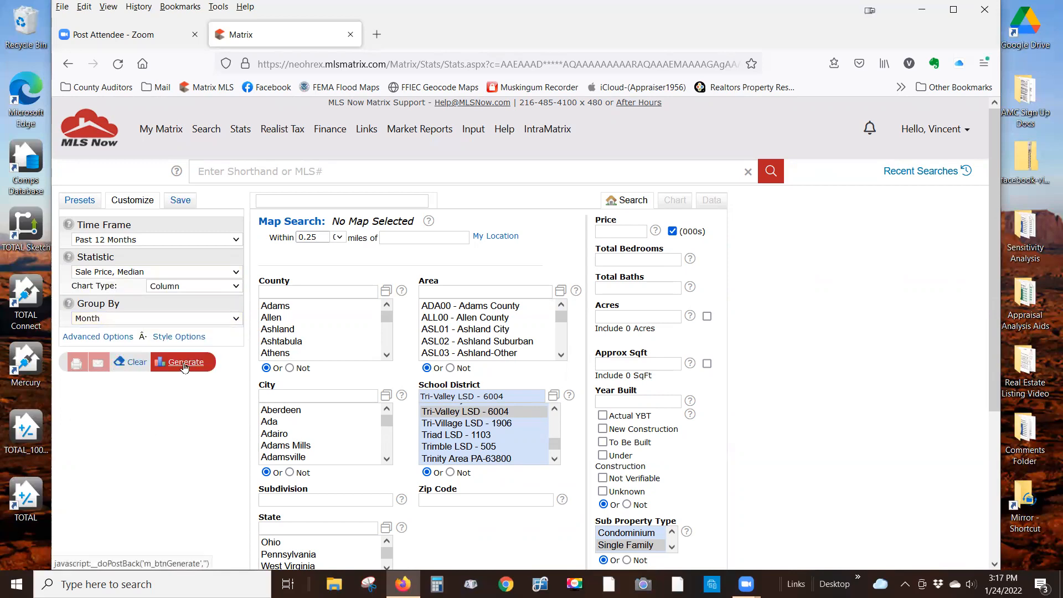
pyautogui.click(184, 367)
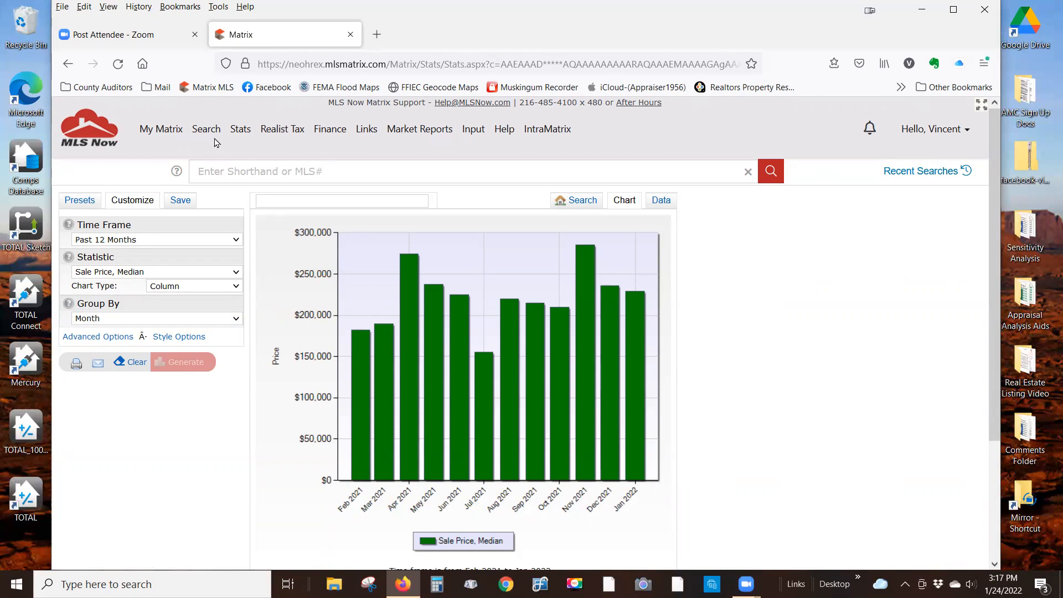
# - Start a new Residential search limited to Sold listings within 0-1825 days
pyautogui.moveTo(209, 129)
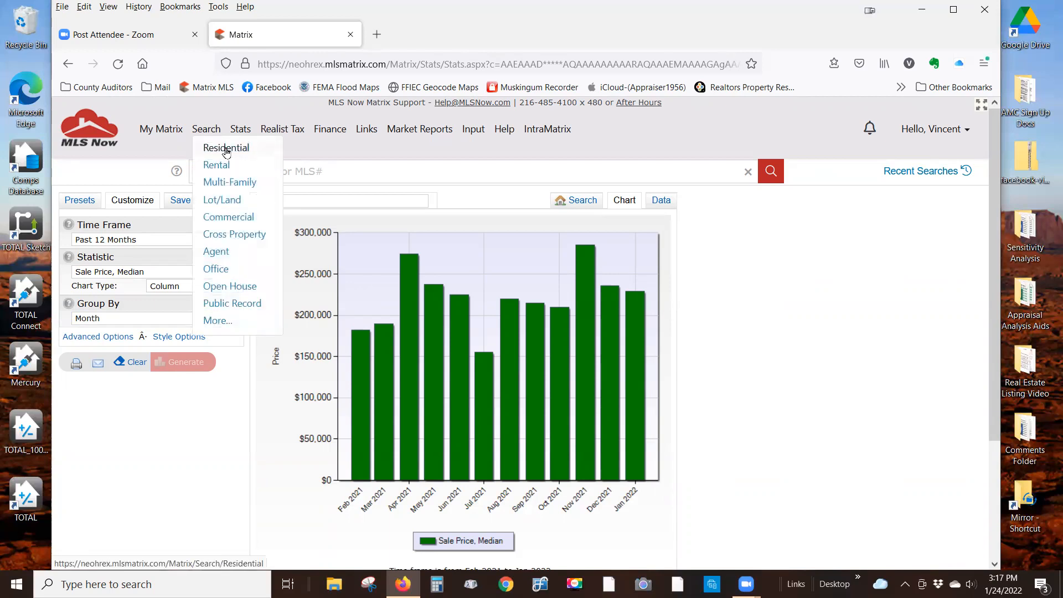
pyautogui.click(226, 150)
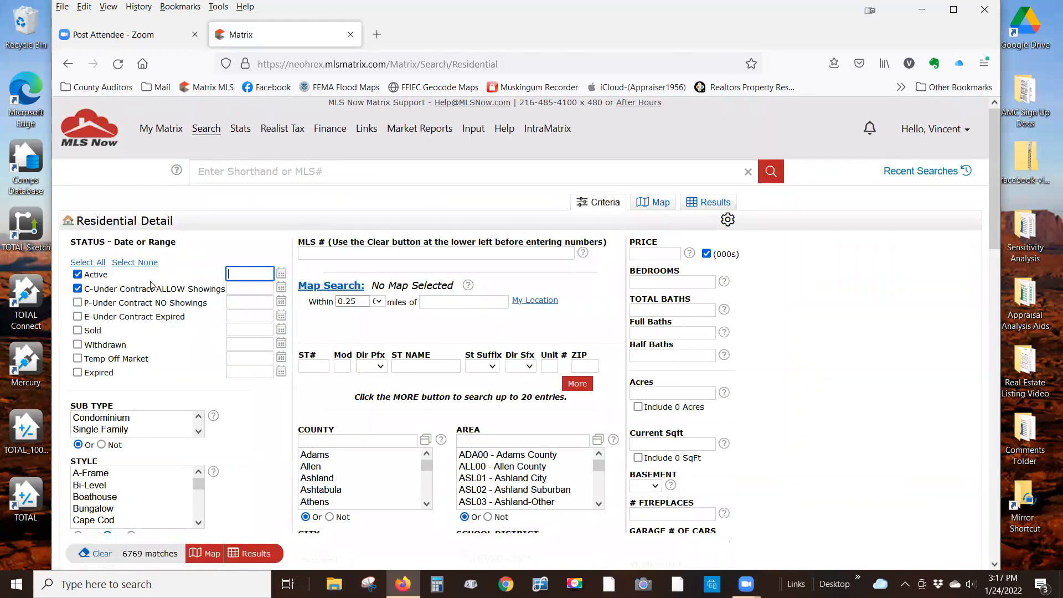
pyautogui.click(78, 288)
pyautogui.click(78, 275)
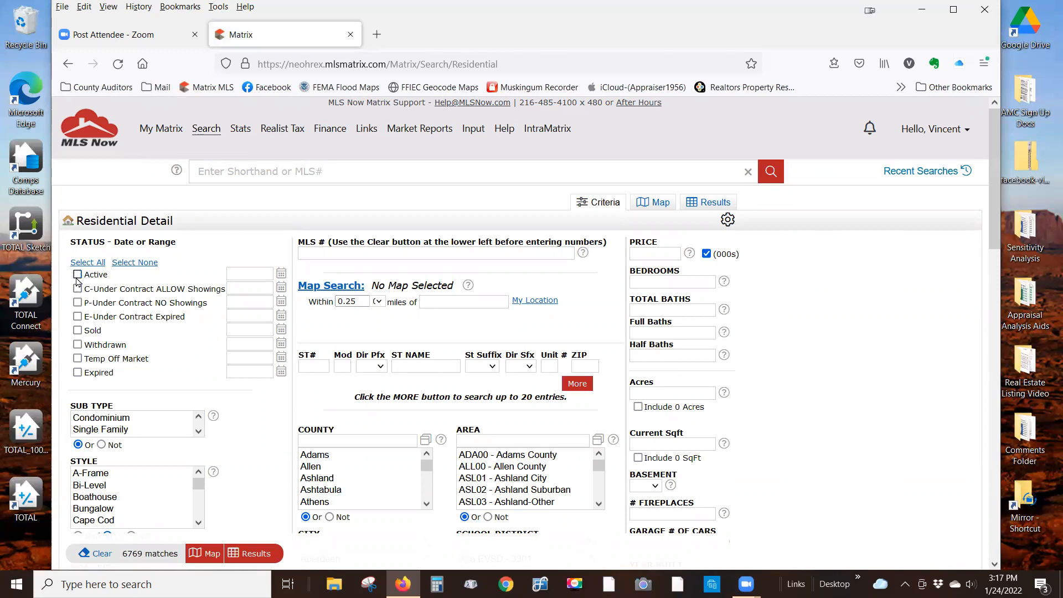
pyautogui.click(78, 331)
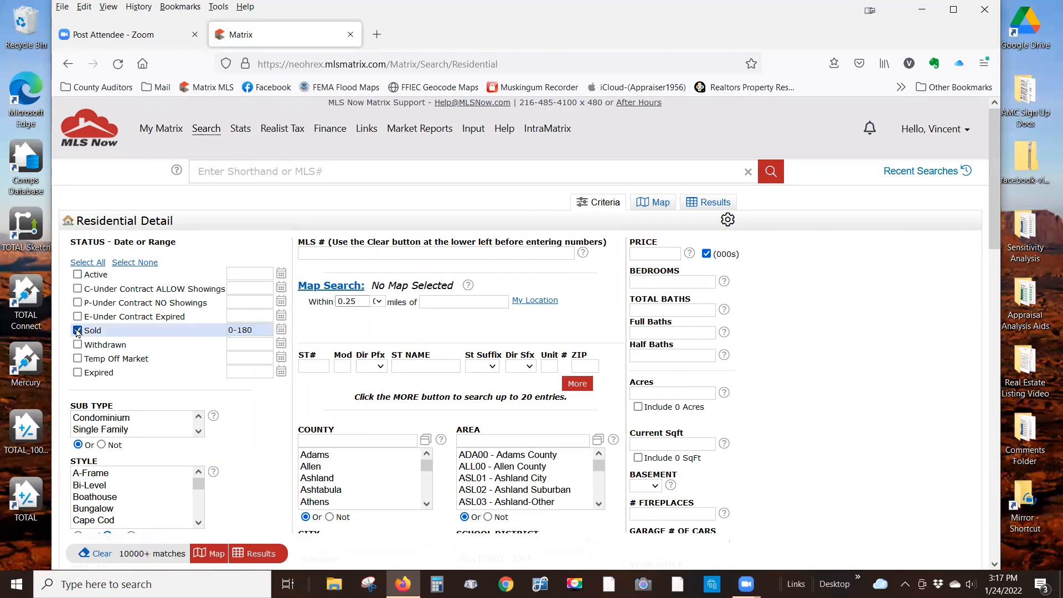
pyautogui.click(252, 330)
pyautogui.press('BackSpace')
pyautogui.write('25')
# - Select Single Family and Muskingum county, then show the 4145 results
pyautogui.click(131, 431)
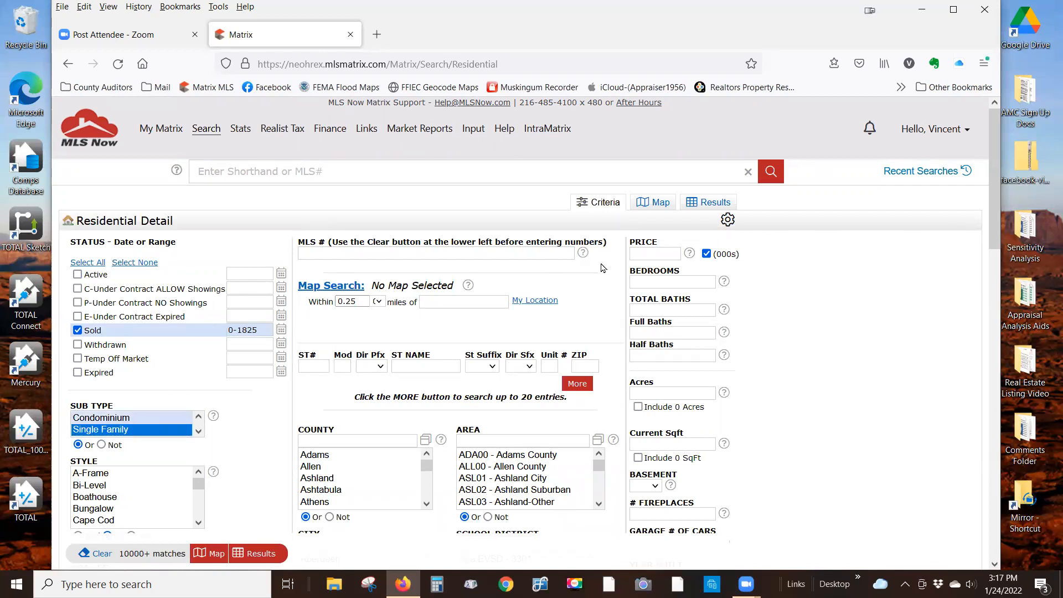
pyautogui.scroll(-3, 537, 277)
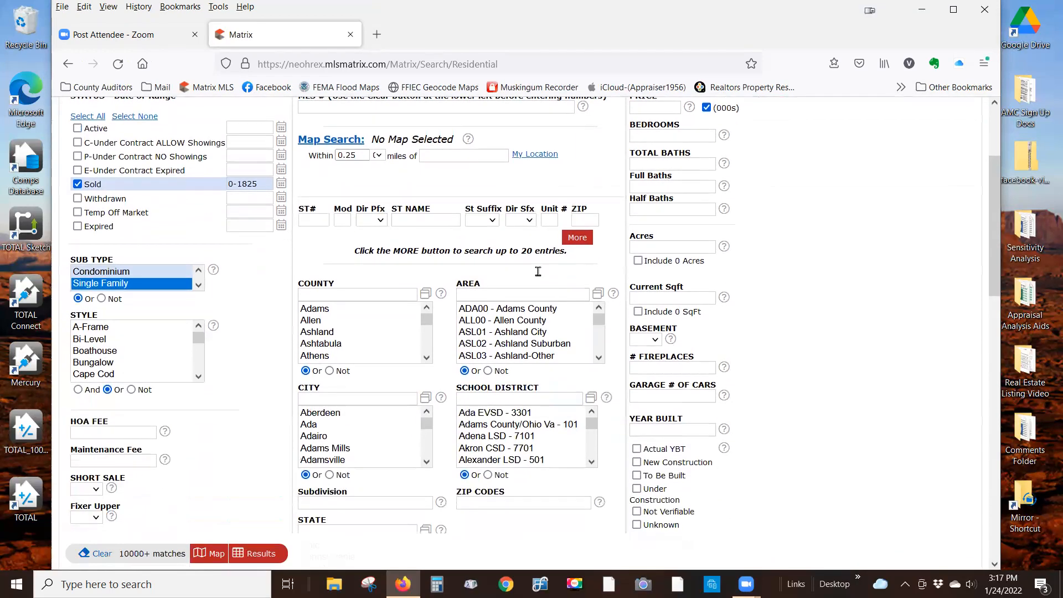
pyautogui.click(381, 294)
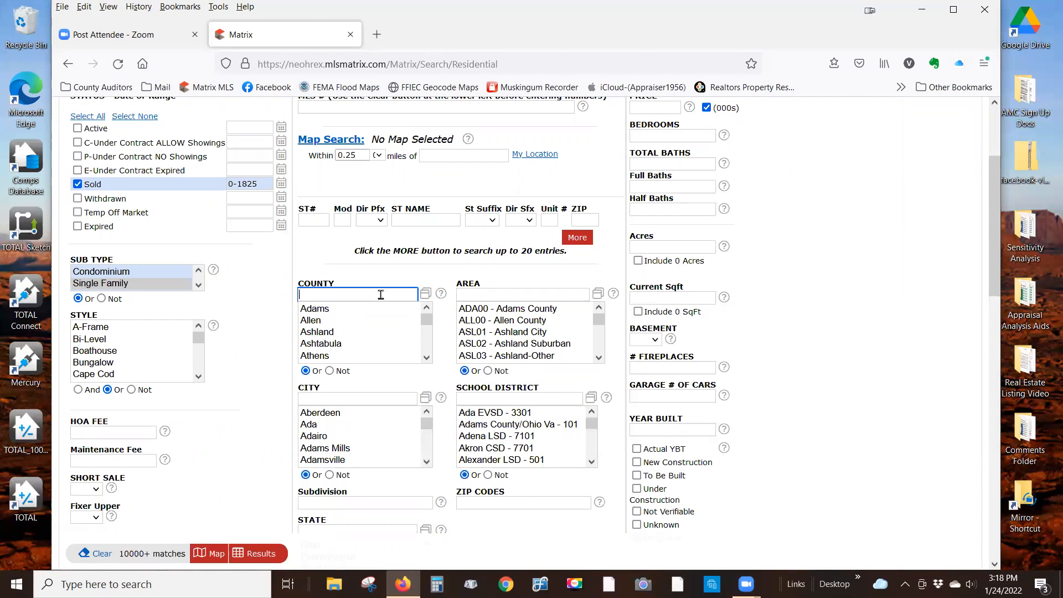
pyautogui.write('muski')
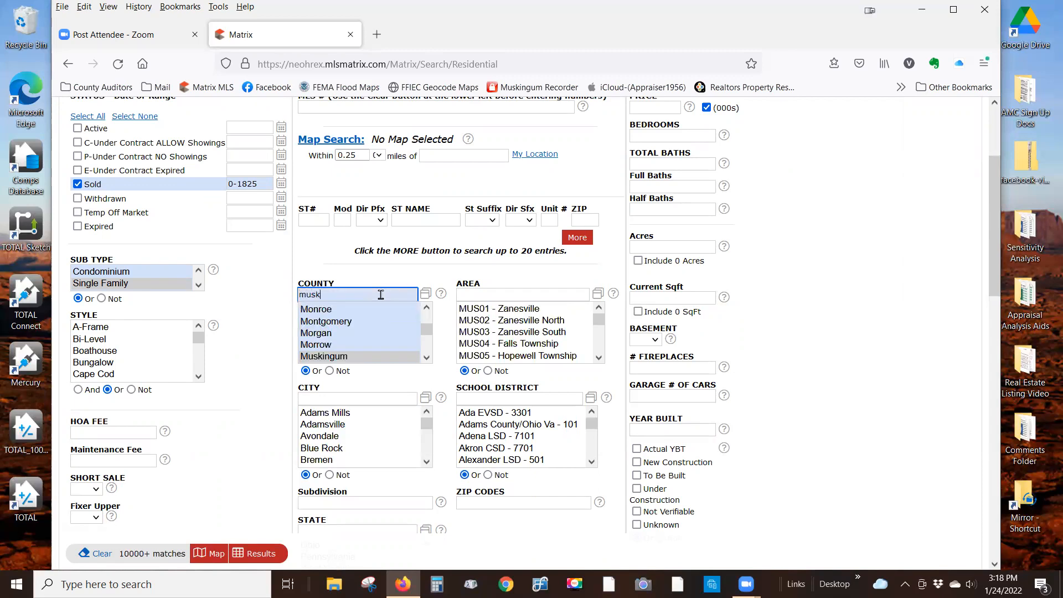
pyautogui.click(389, 359)
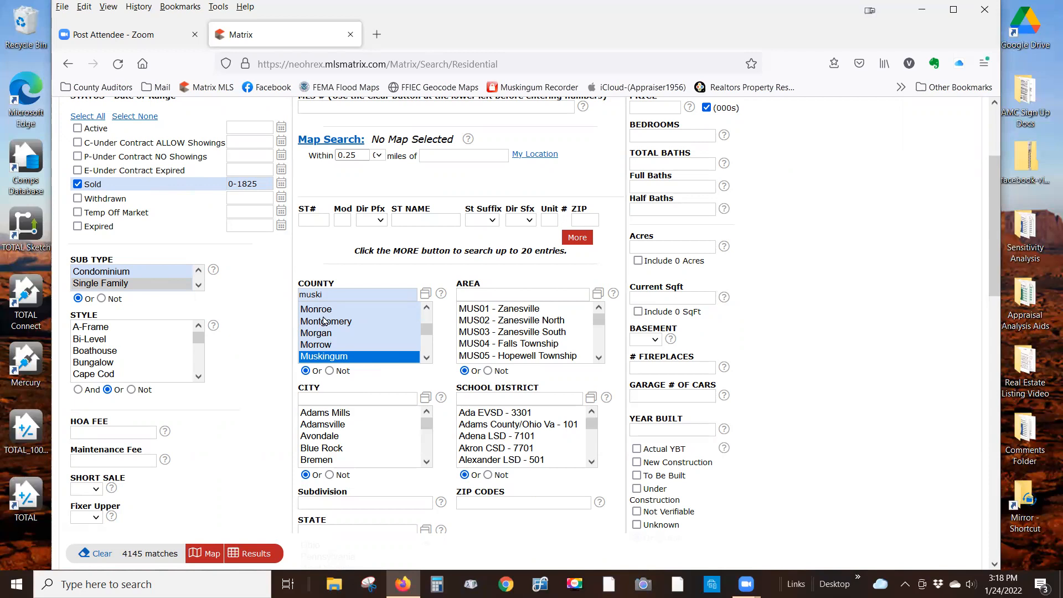
pyautogui.click(256, 557)
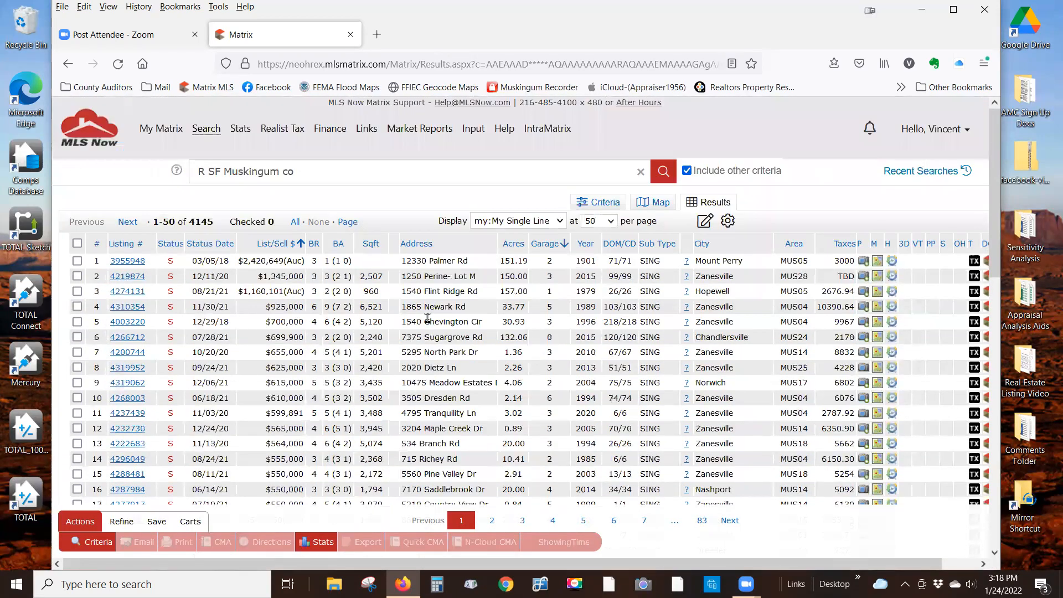
# - Check every listing on the results page, try Charts, and dismiss the checked-listings warning
pyautogui.scroll(-2, 428, 318)
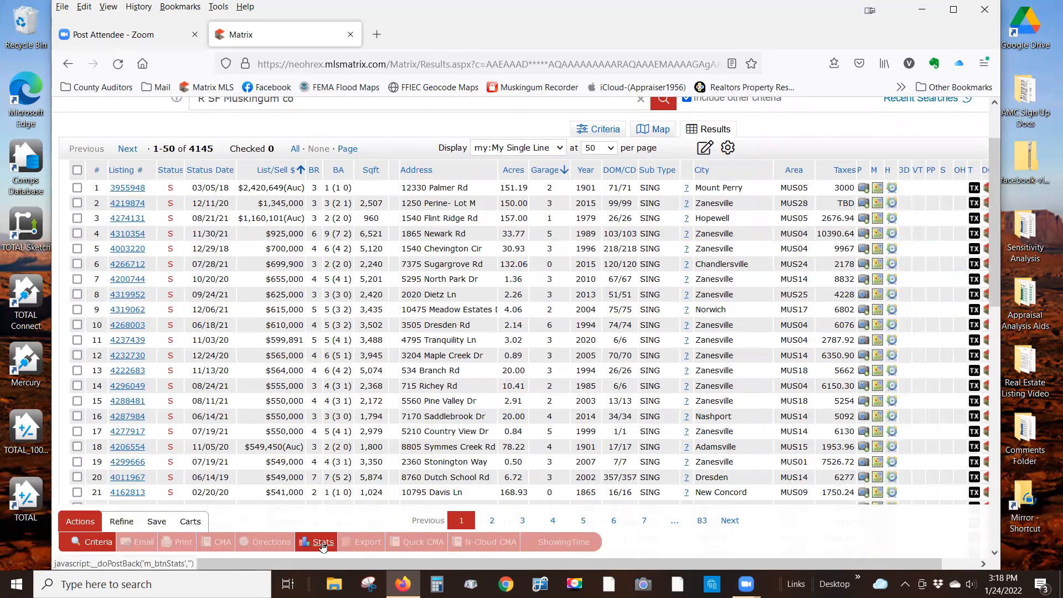
pyautogui.moveTo(327, 546)
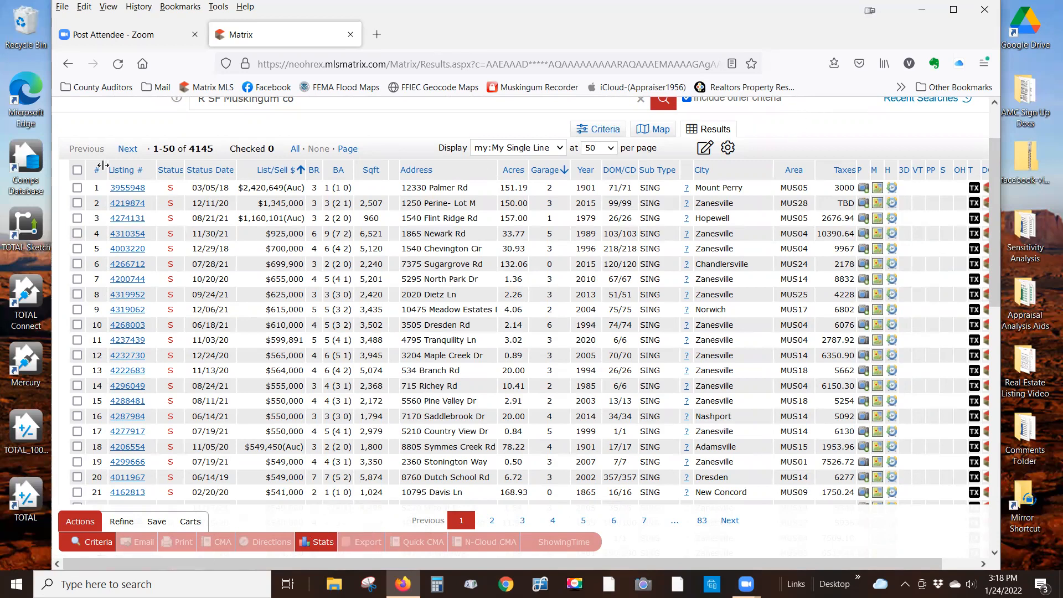
pyautogui.click(77, 172)
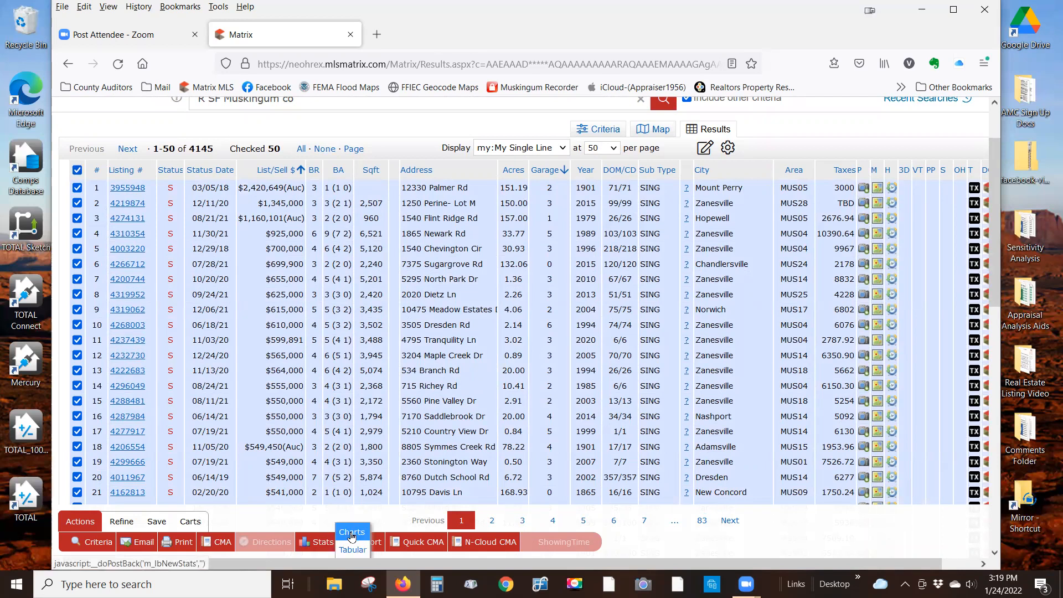
pyautogui.click(352, 533)
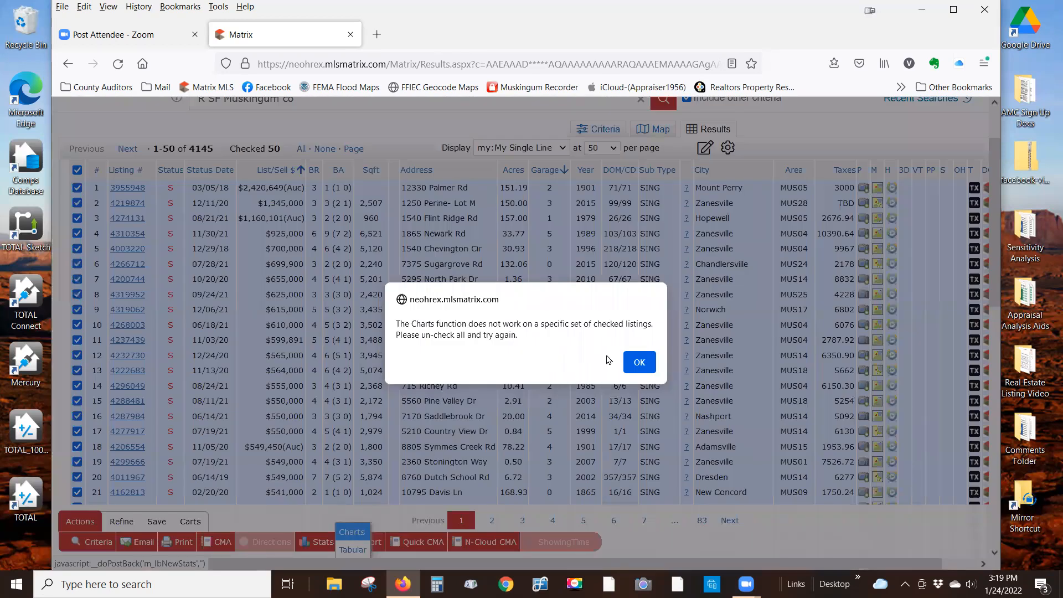
pyautogui.click(644, 367)
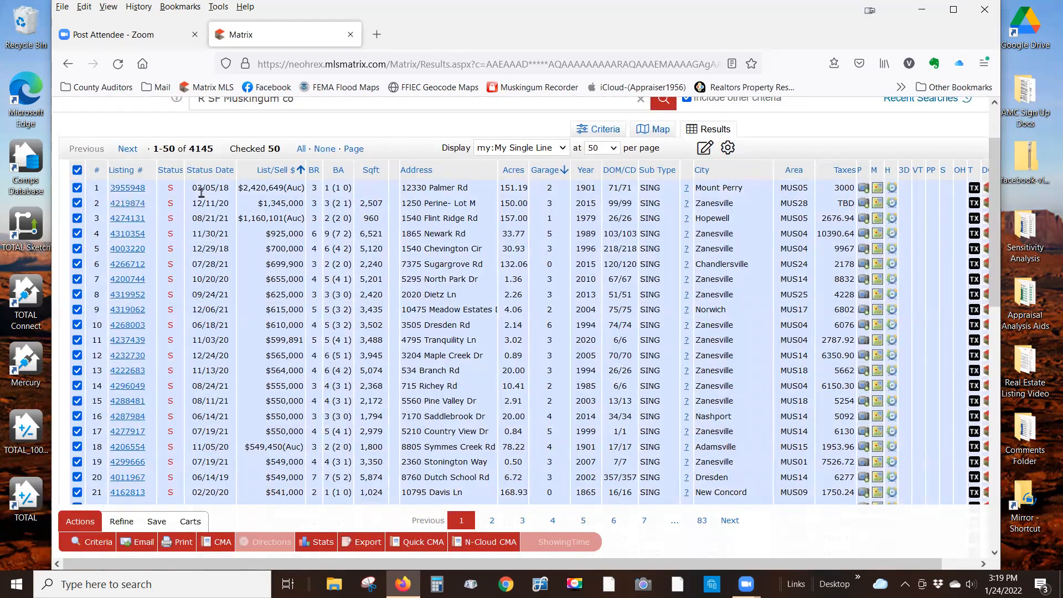
# - Uncheck all listings and open the Stats Charts page for the 4145 results
pyautogui.scroll(2, 83, 246)
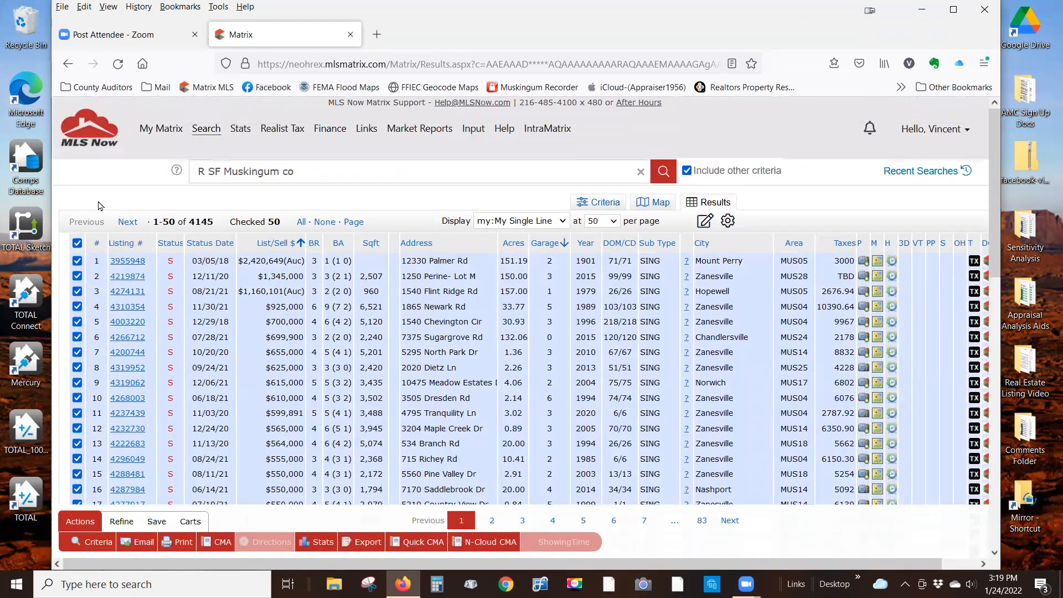
pyautogui.click(78, 244)
pyautogui.scroll(-2, 158, 266)
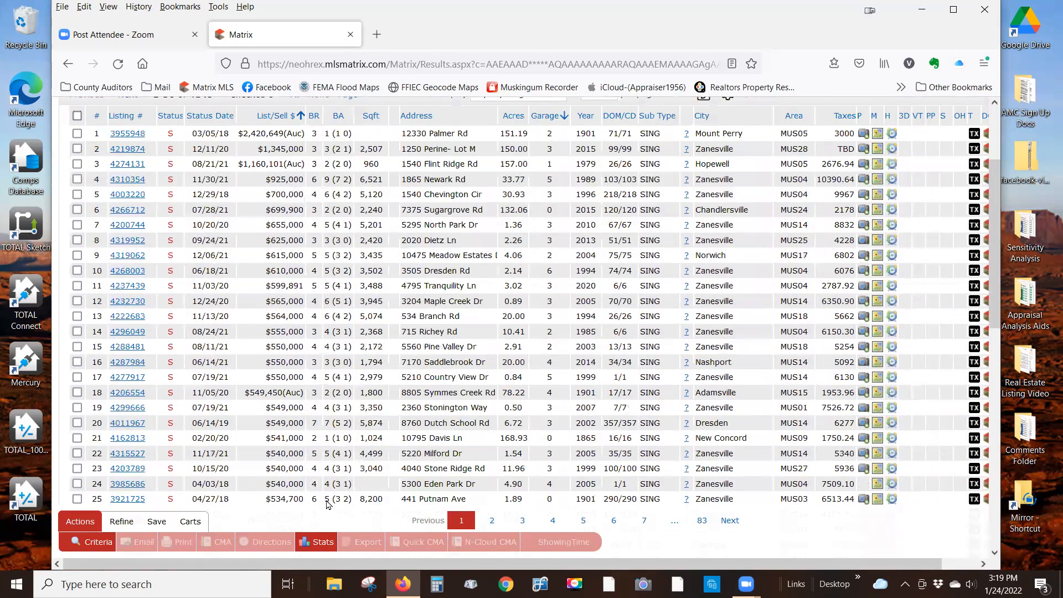
pyautogui.click(324, 542)
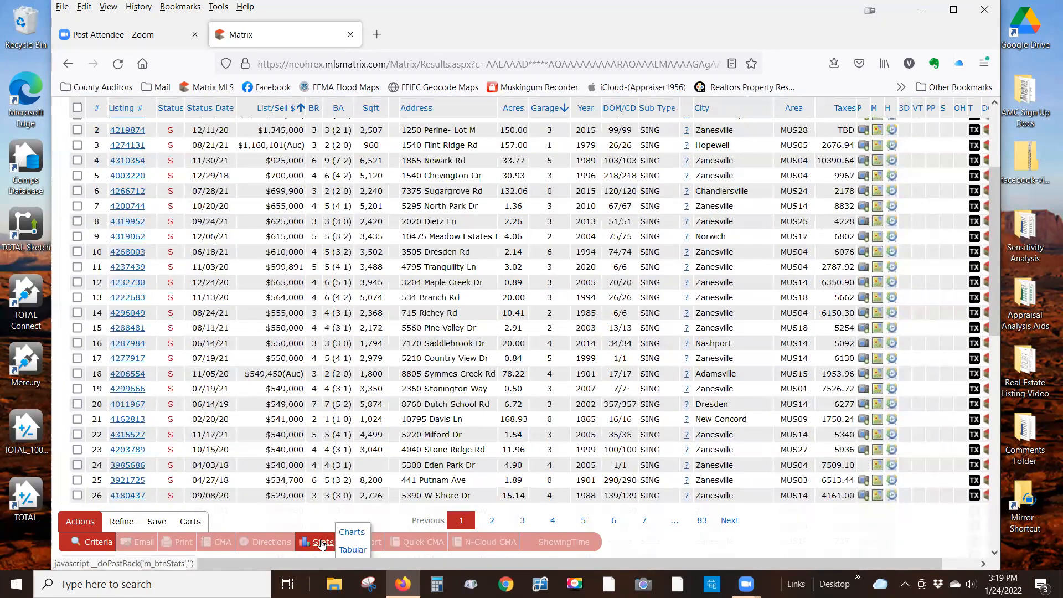
pyautogui.click(352, 533)
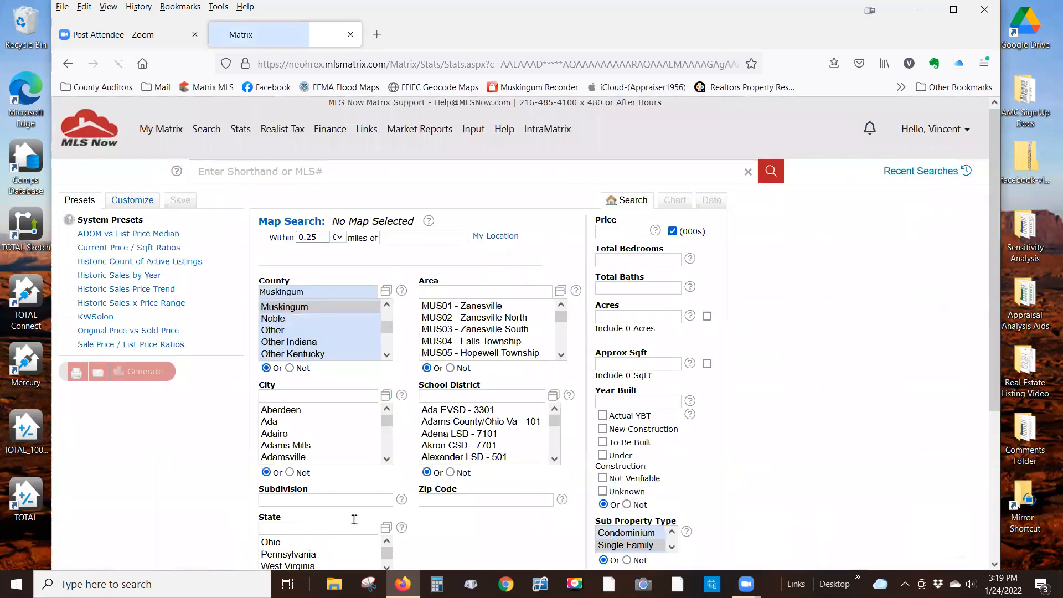
# - Generate a custom Past 5 Years chart of Sale Price, Median grouped by Primary Year
pyautogui.click(133, 205)
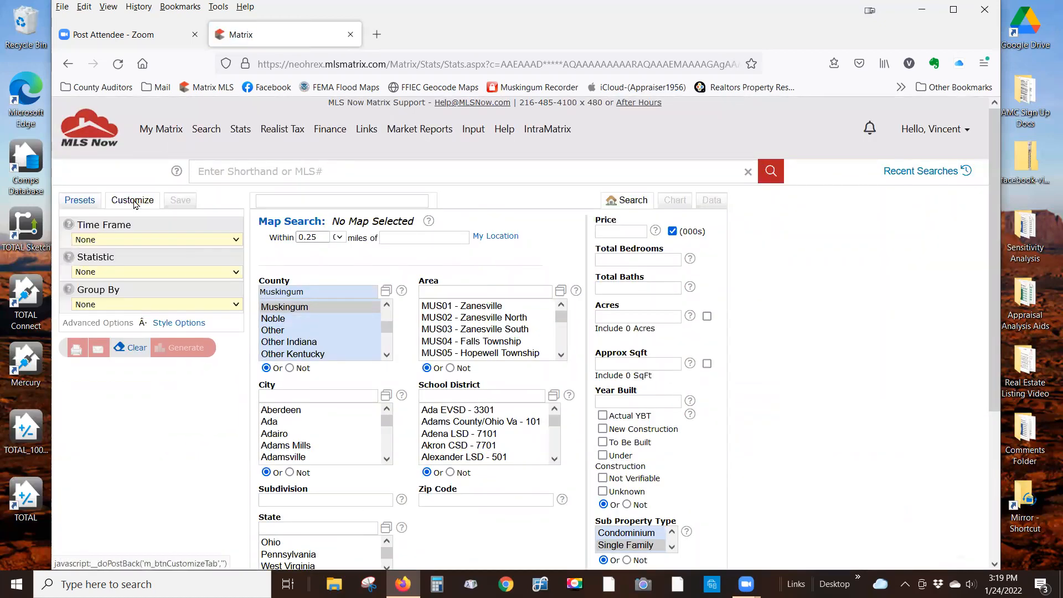
pyautogui.click(236, 240)
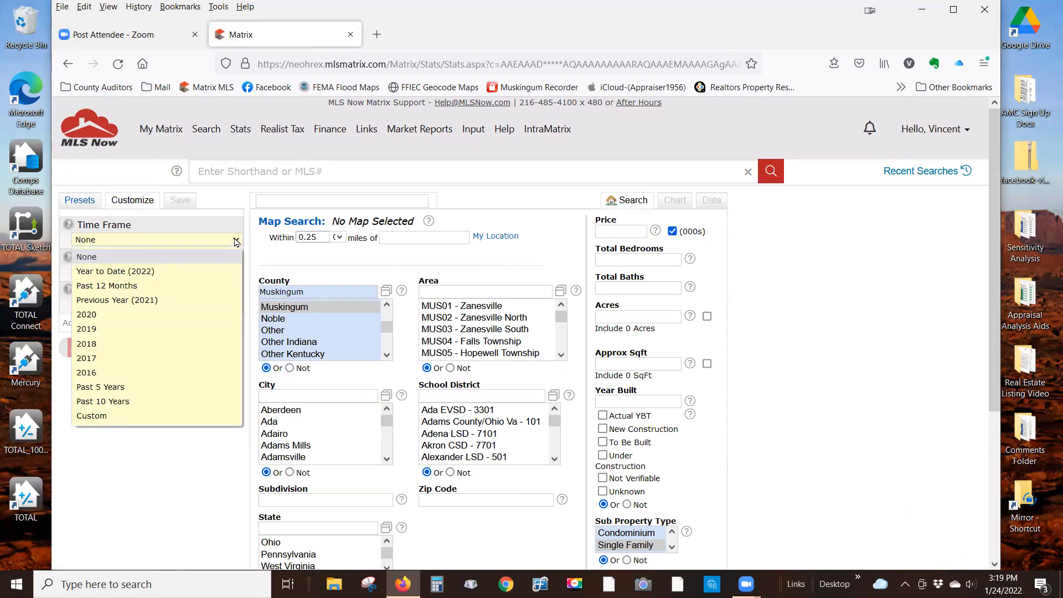
pyautogui.click(133, 388)
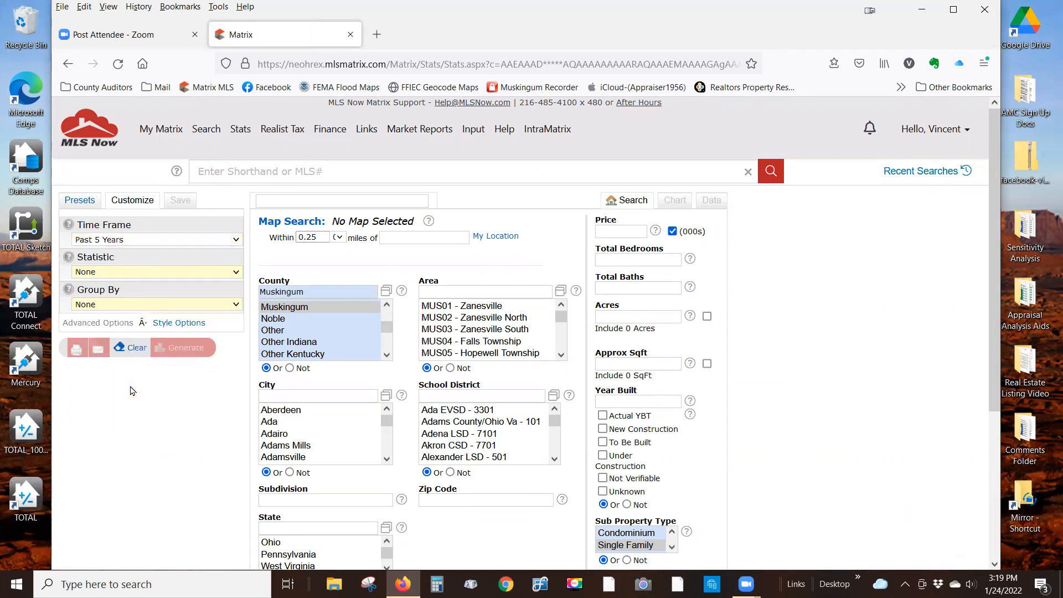
pyautogui.click(237, 272)
pyautogui.scroll(-1, 202, 333)
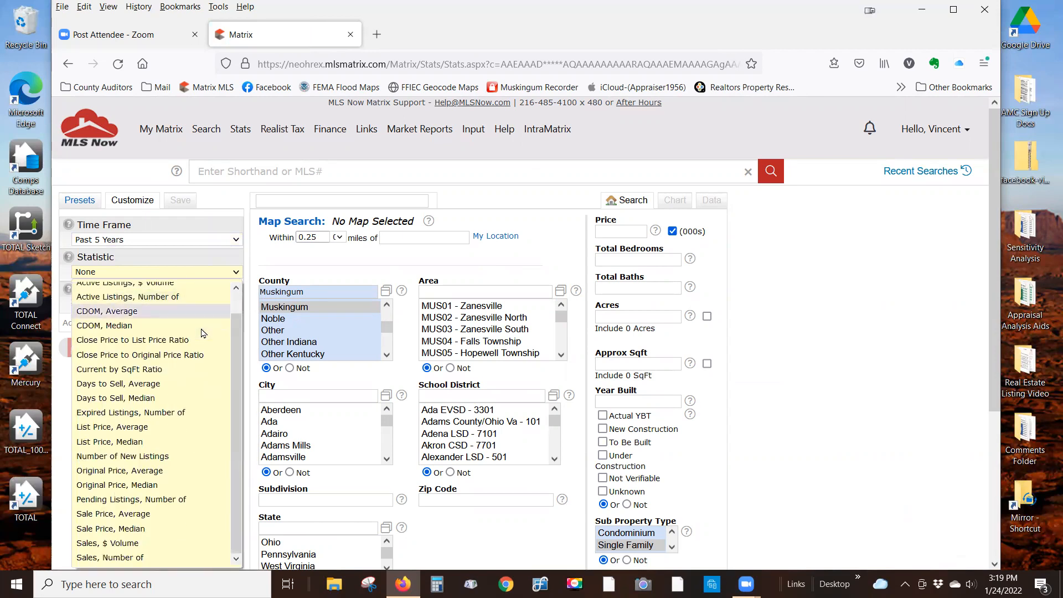
pyautogui.click(140, 532)
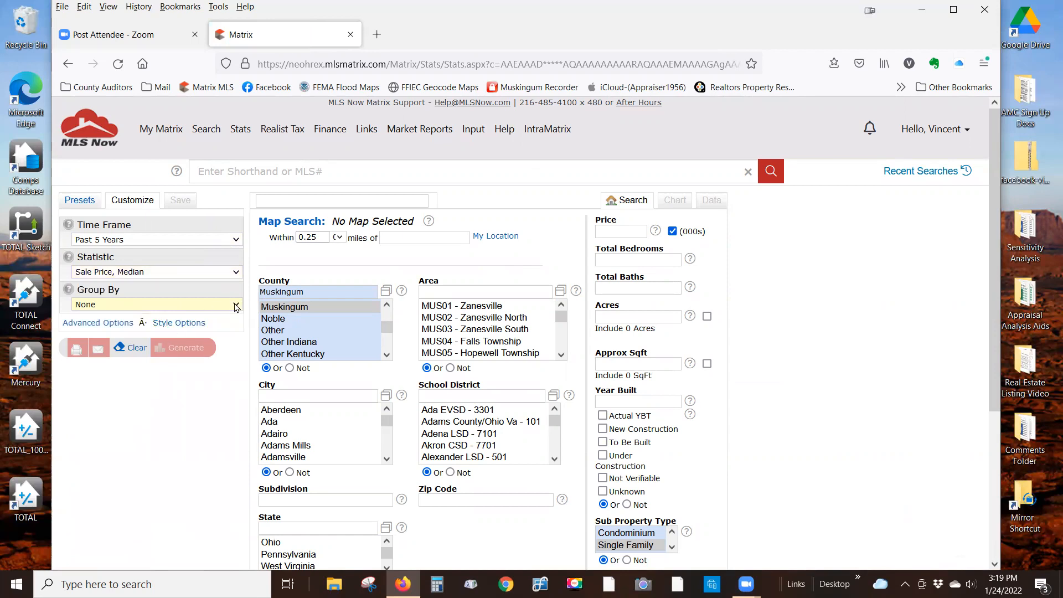
pyautogui.click(236, 305)
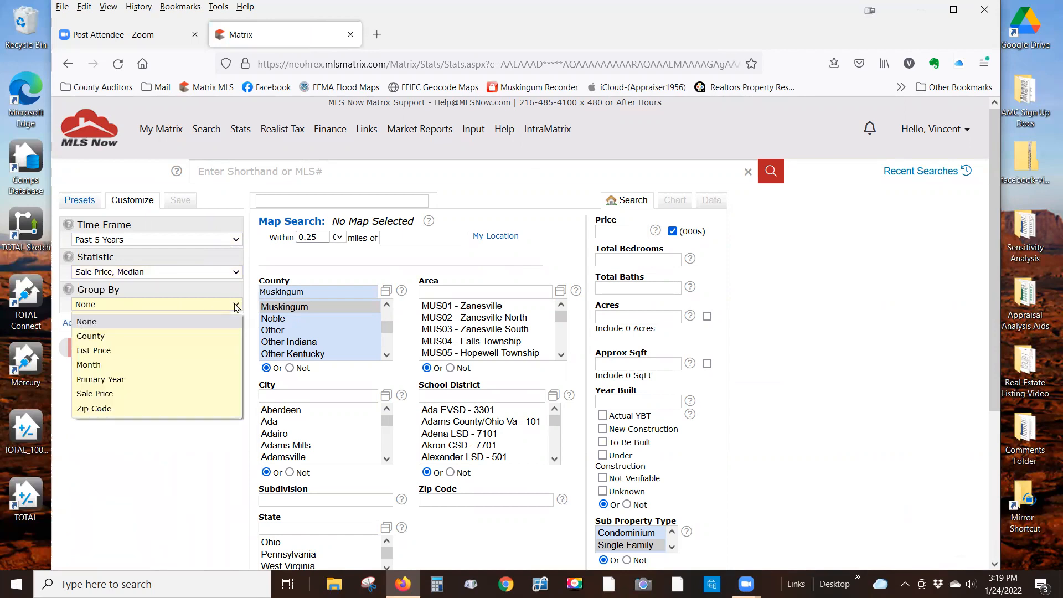
pyautogui.click(128, 381)
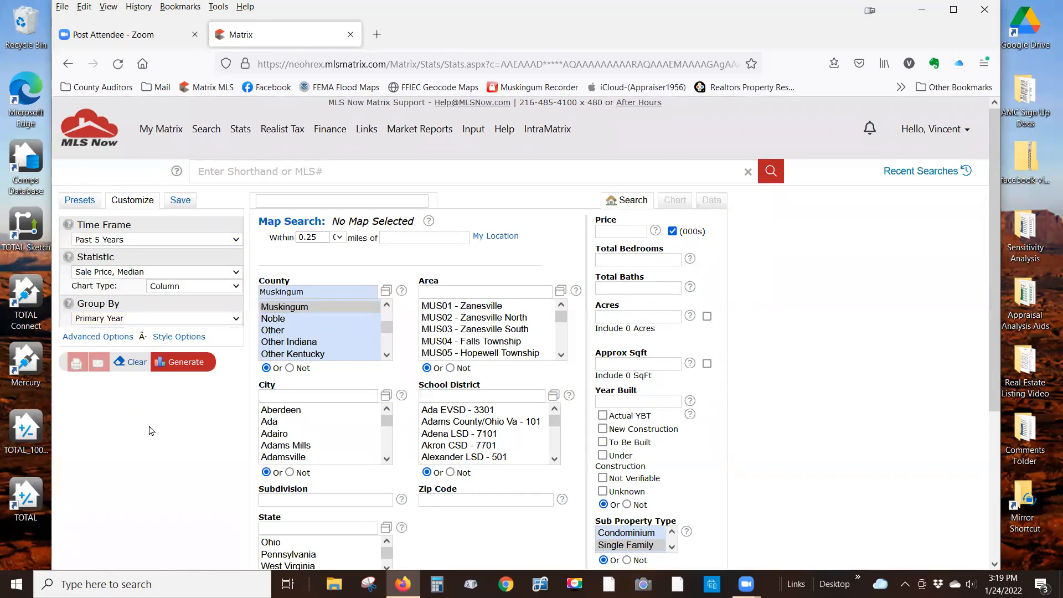
pyautogui.click(190, 362)
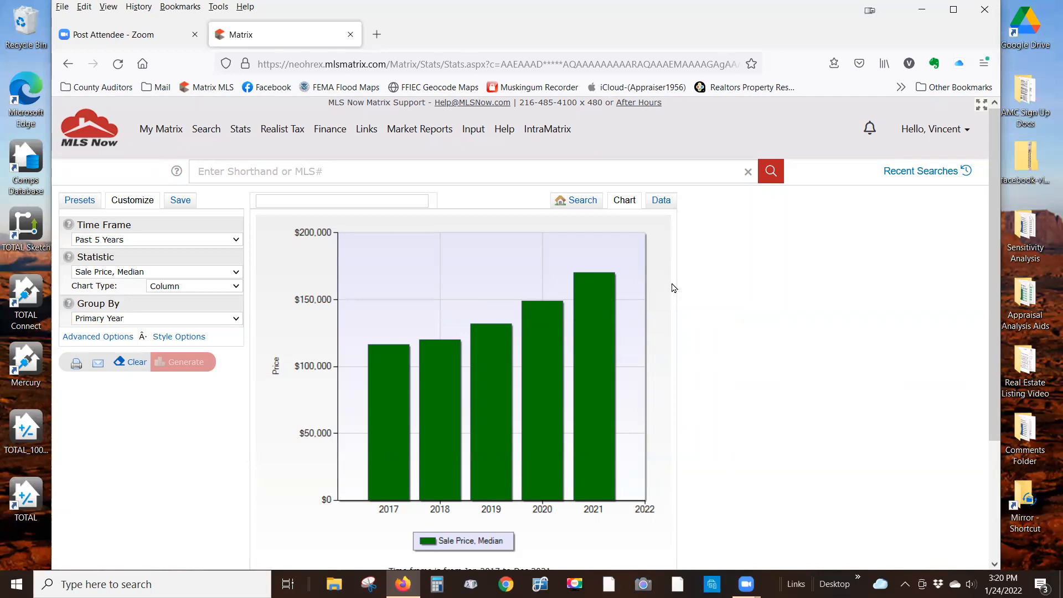
# - Show the yearly median price data table and export it as statistics.csv
pyautogui.click(663, 201)
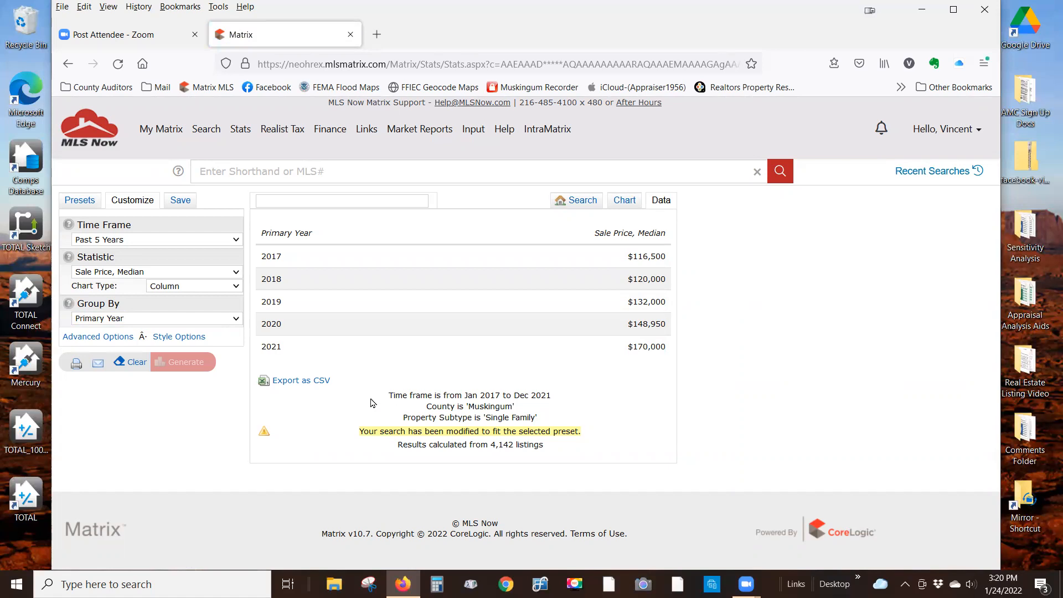
pyautogui.click(284, 382)
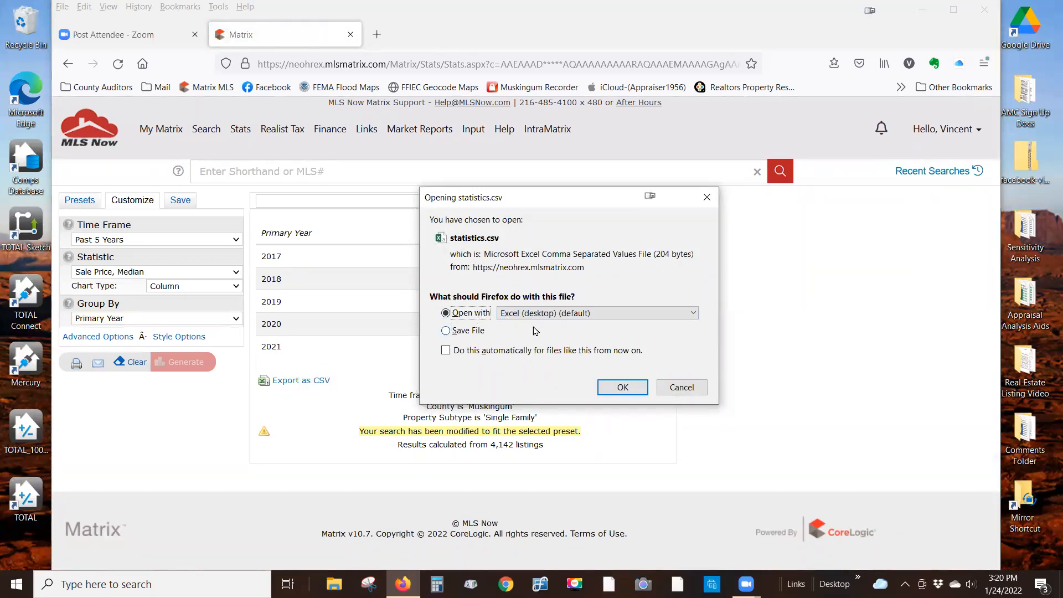
# - Open statistics.csv in Excel and insert a markers-only scatter chart of A1:B6
pyautogui.click(624, 390)
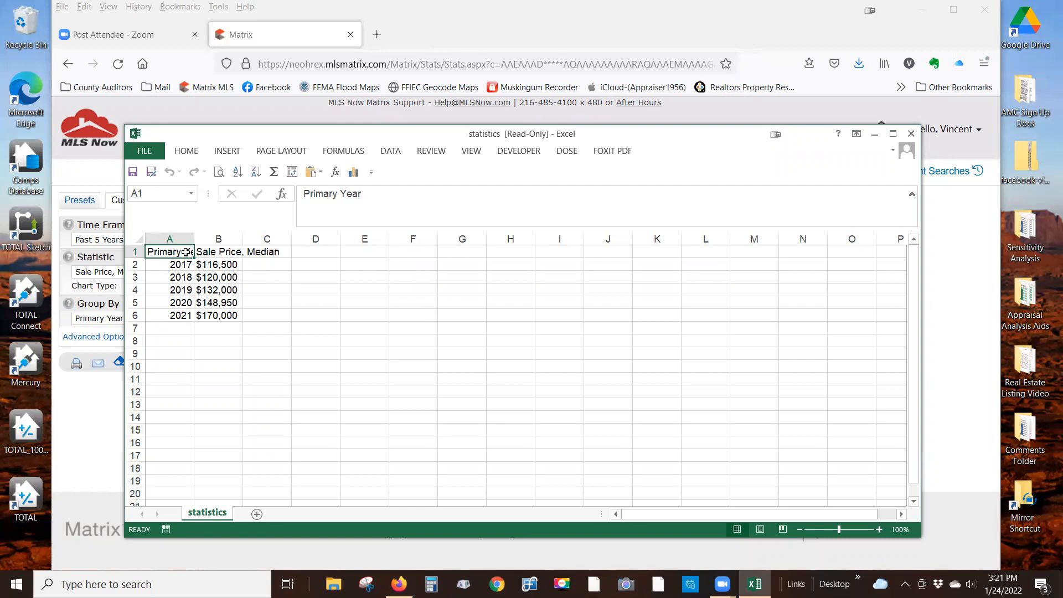
pyautogui.moveTo(186, 251); pyautogui.dragTo(203, 310)
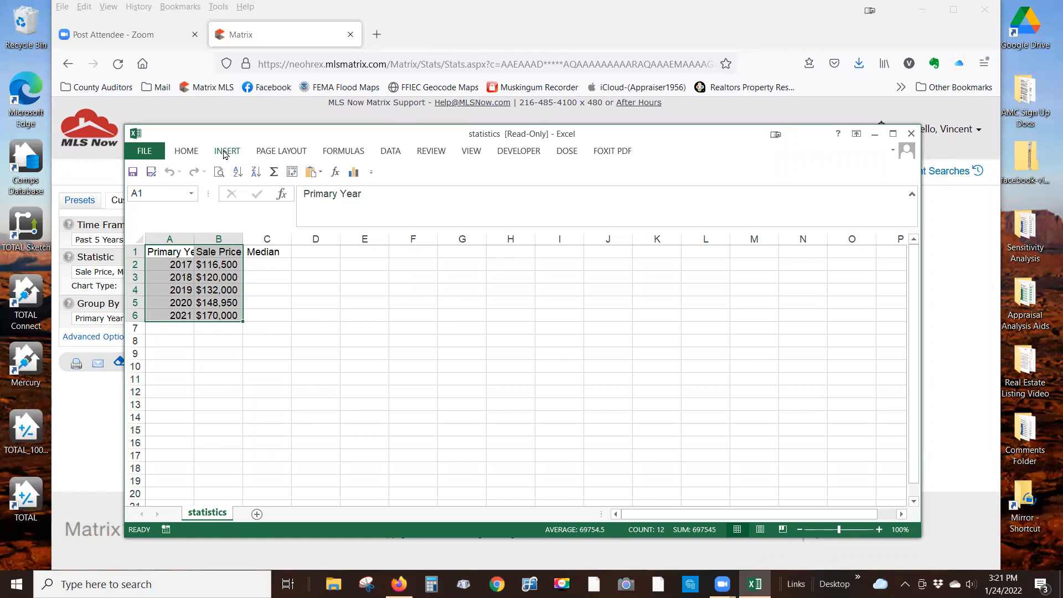
pyautogui.click(224, 151)
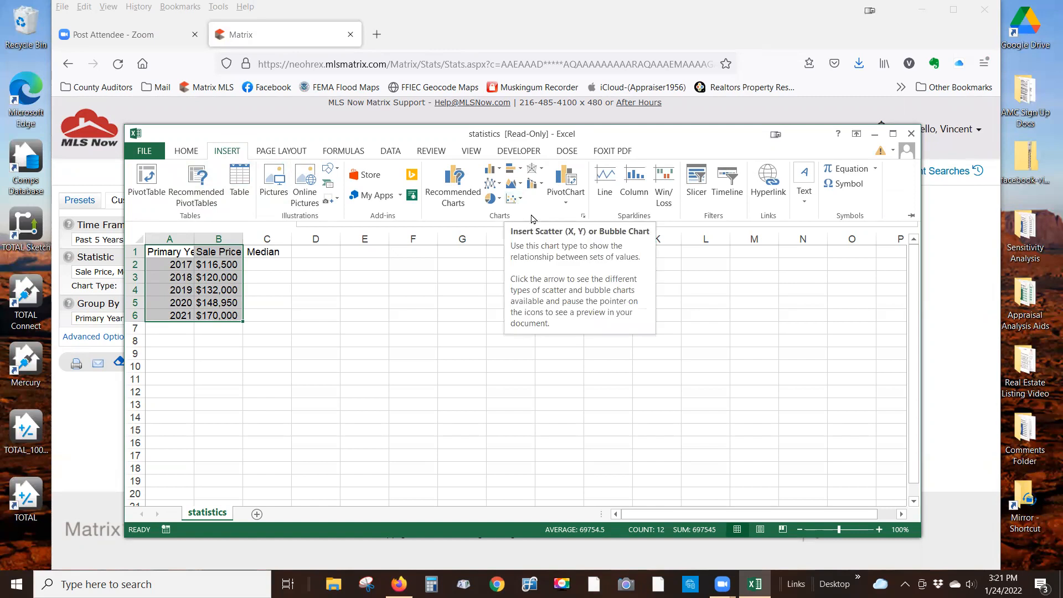
pyautogui.click(520, 201)
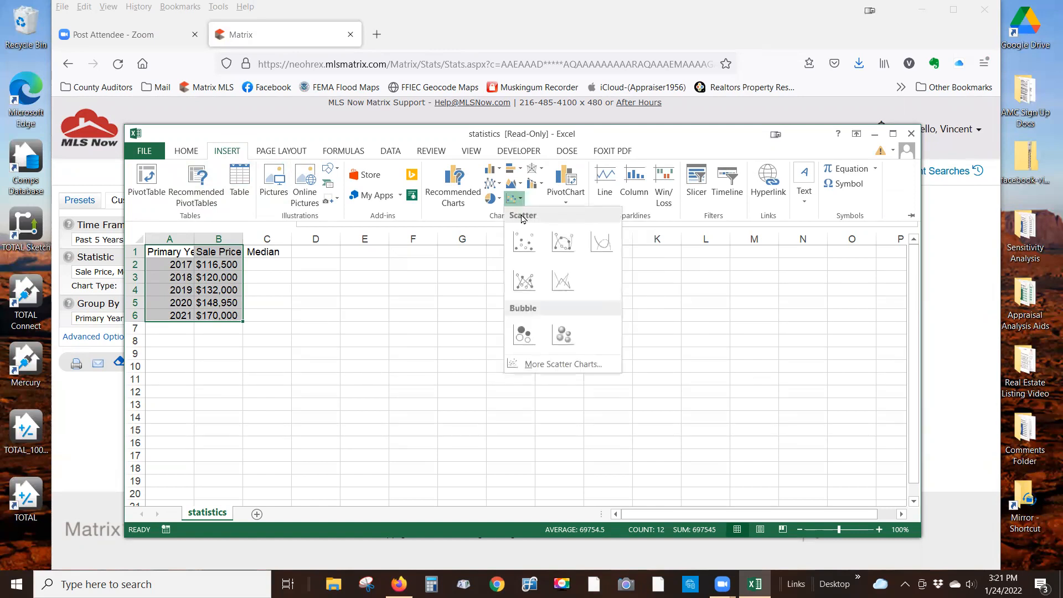
pyautogui.click(524, 244)
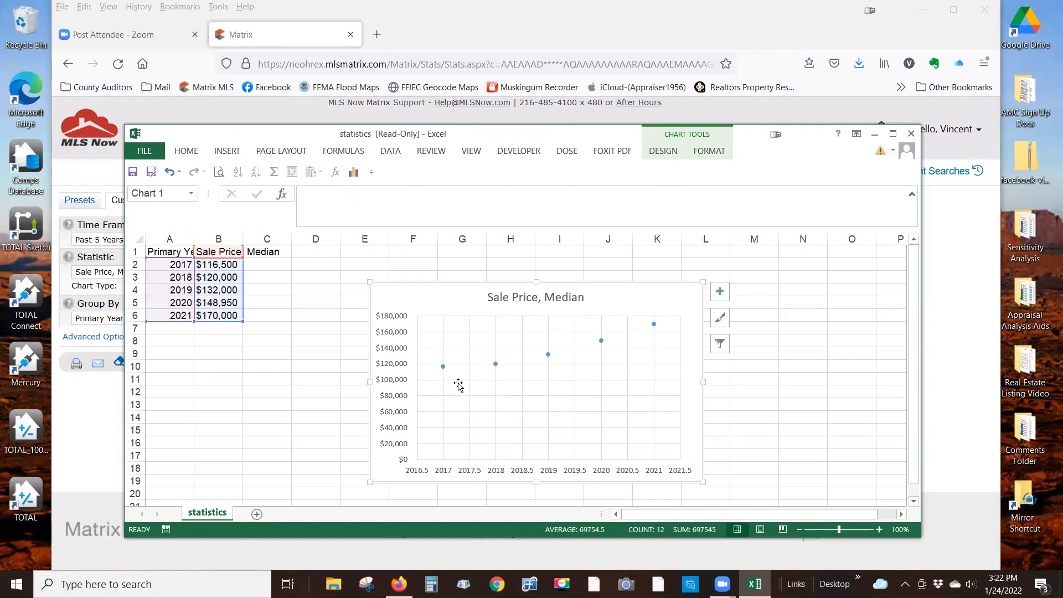
pyautogui.moveTo(444, 368)
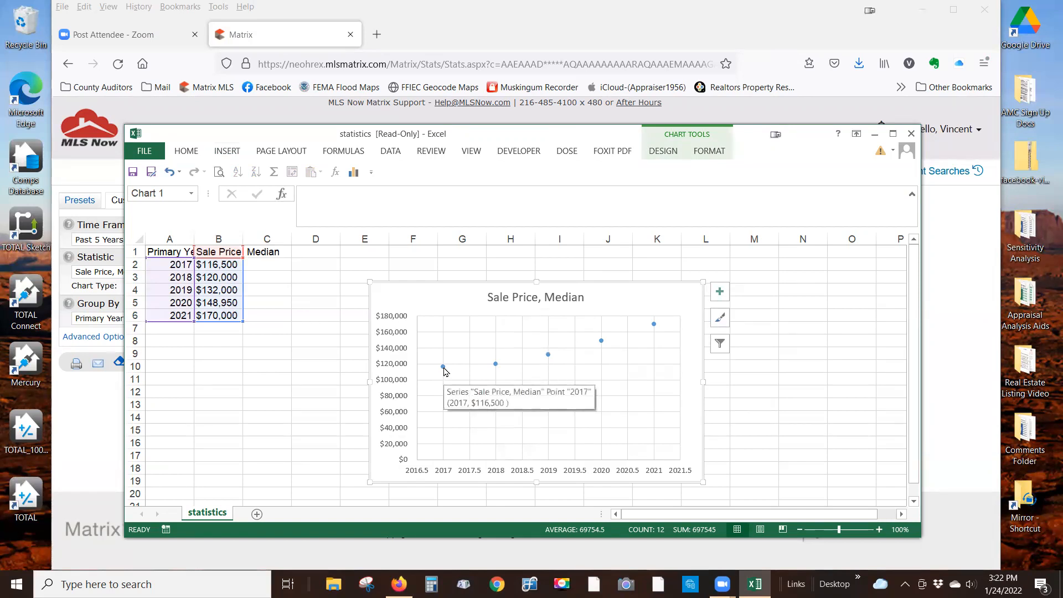
# - Add a linear trendline and place its equation y = 13595x - 3E+07 under the title
pyautogui.rightClick(444, 369)
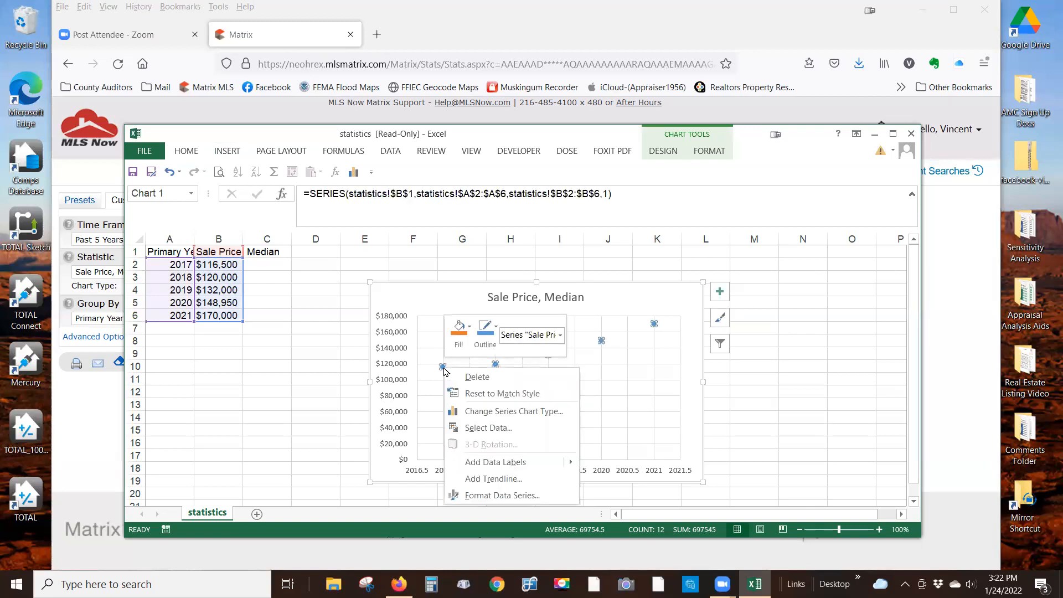
pyautogui.click(500, 479)
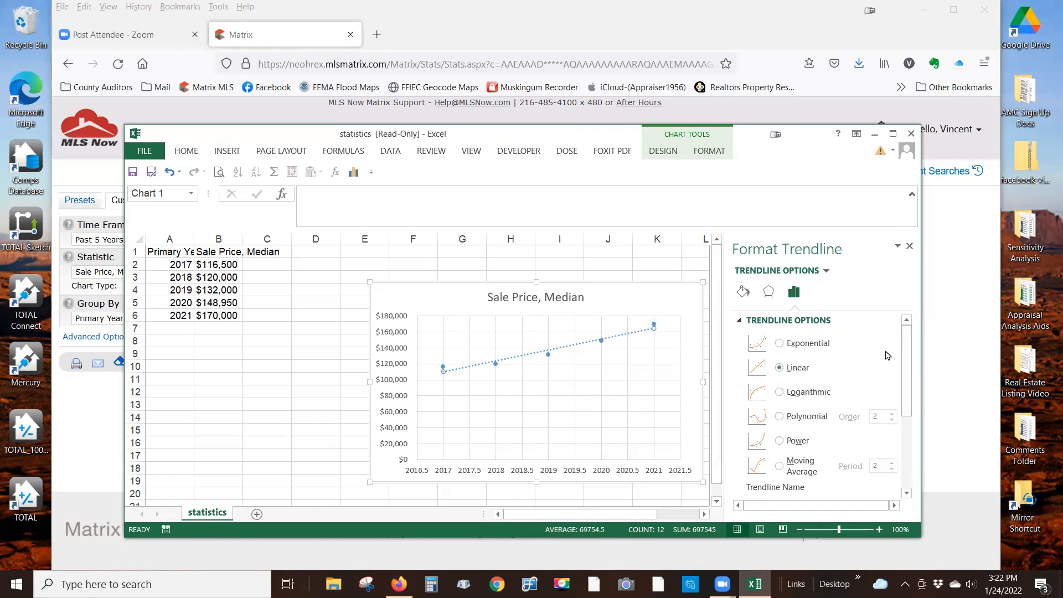
pyautogui.moveTo(905, 372); pyautogui.dragTo(910, 457)
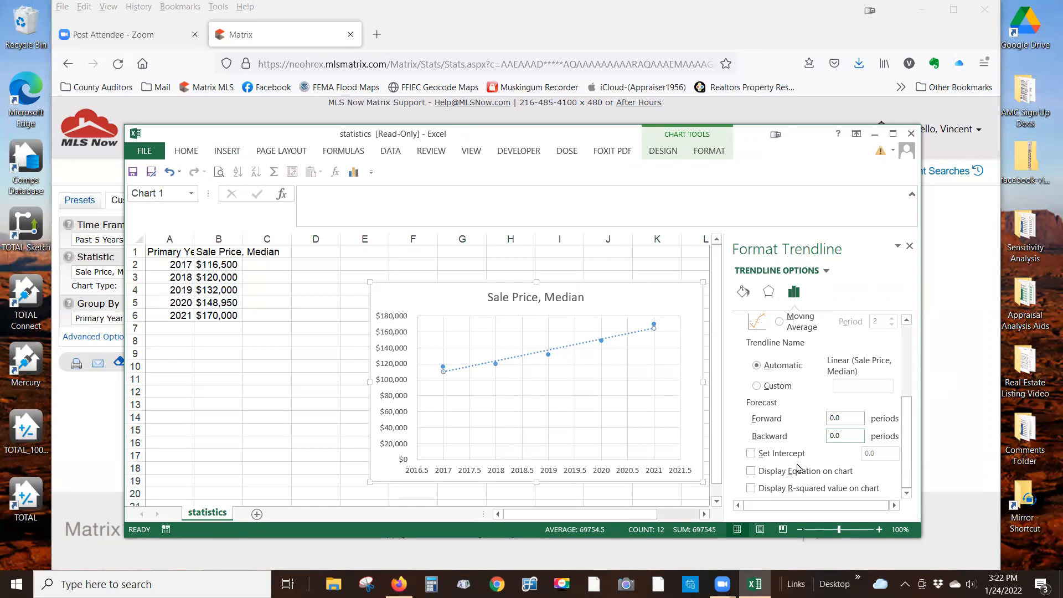
pyautogui.click(751, 472)
pyautogui.moveTo(609, 331); pyautogui.dragTo(530, 309)
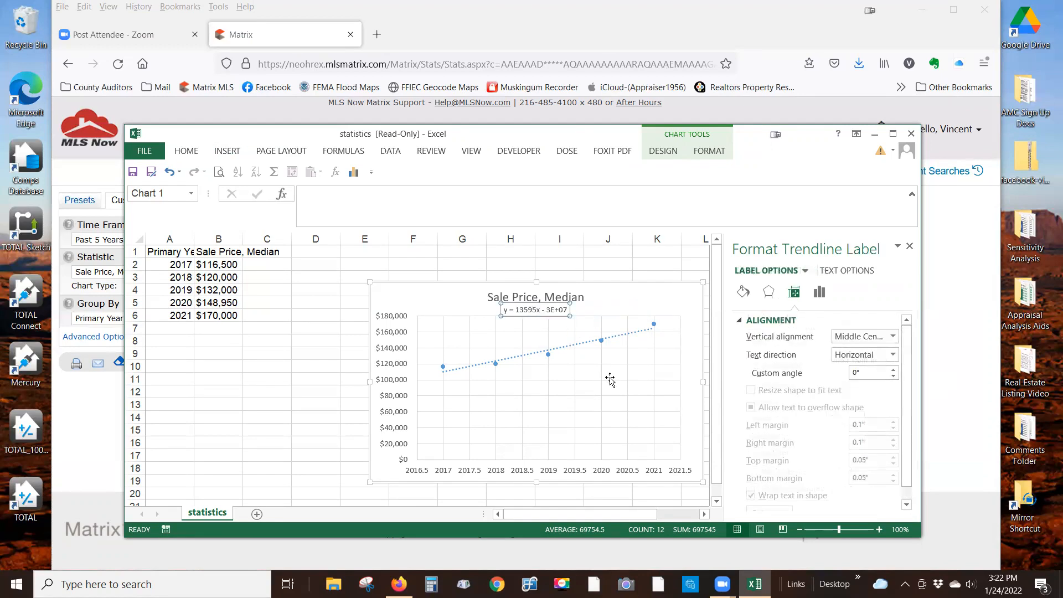